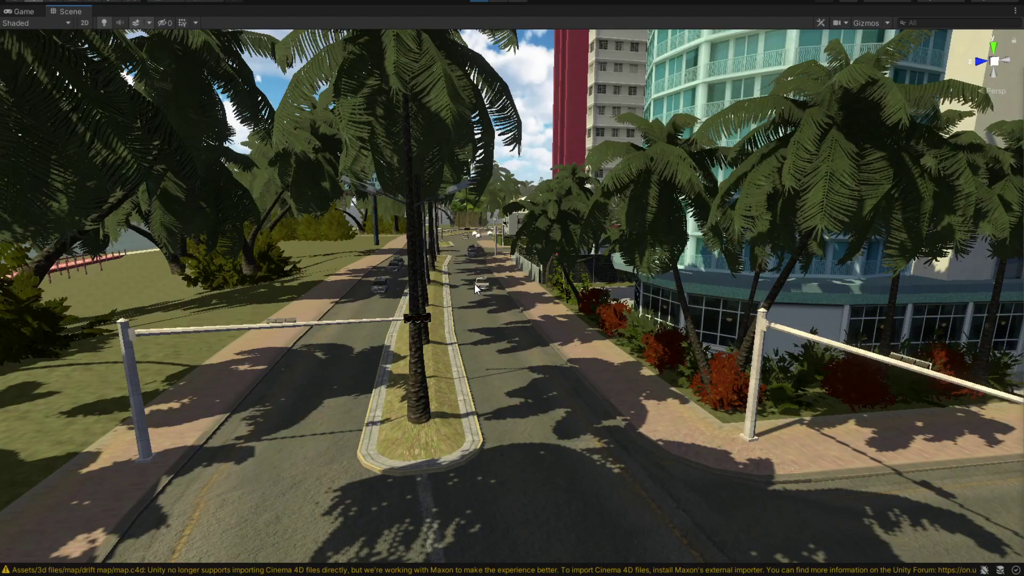
Turn on the Scene view gizmos to display the car path nodes and connections at the palm-lined intersection
{"action": "middle_click_drag", "start_coordinate": [475, 282], "coordinate": [503, 385]}
{"action": "mouse_move", "coordinate": [416, 366]}
{"action": "right_mouse_down"}
{"action": "mouse_move", "coordinate": [434, 365]}
{"action": "mouse_move", "coordinate": [427, 361]}
{"action": "right_mouse_up"}
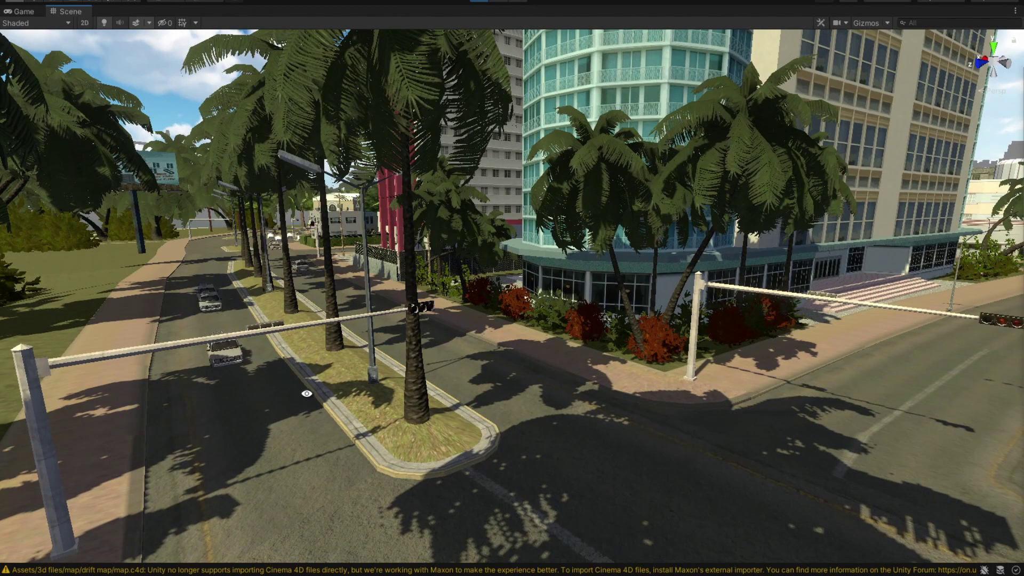
{"action": "left_click_drag", "start_coordinate": [307, 393], "coordinate": [309, 386], "text": "alt"}
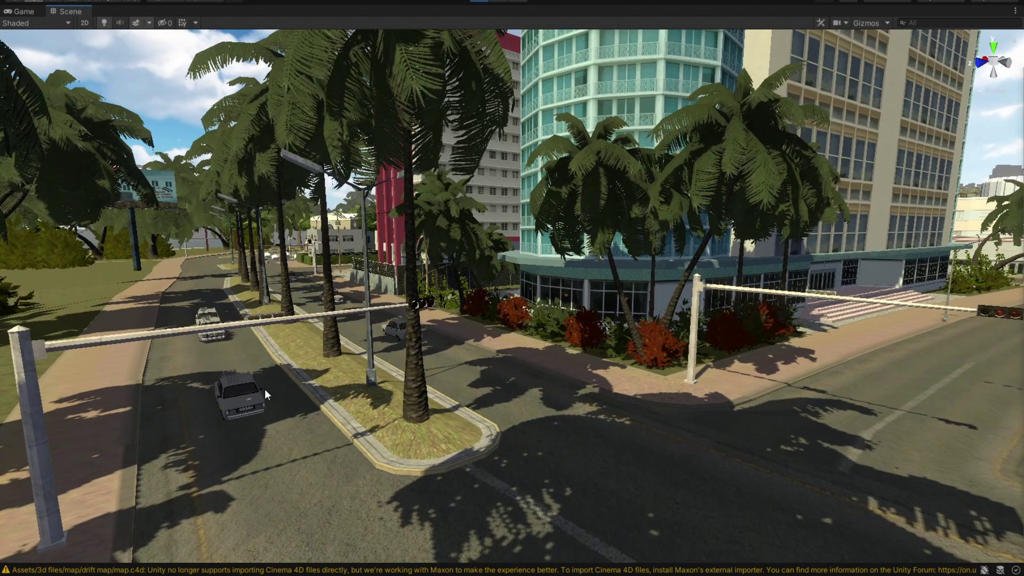
{"action": "left_click_drag", "start_coordinate": [307, 309], "coordinate": [473, 402], "text": "alt"}
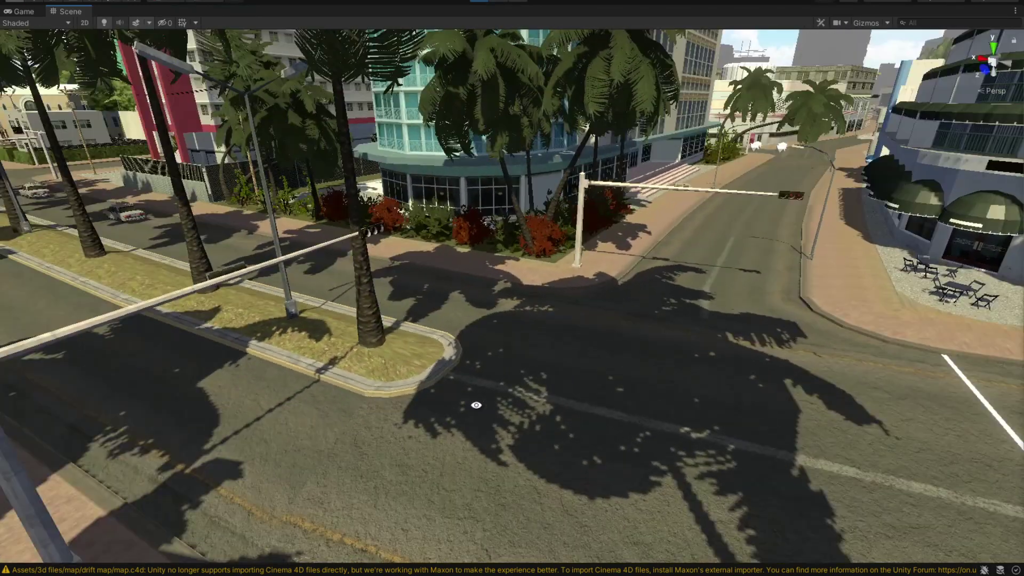
{"action": "left_click", "coordinate": [862, 24]}
{"action": "left_click_drag", "start_coordinate": [620, 314], "coordinate": [291, 240], "text": "alt"}
{"action": "left_click_drag", "start_coordinate": [622, 345], "coordinate": [596, 329], "text": "alt"}
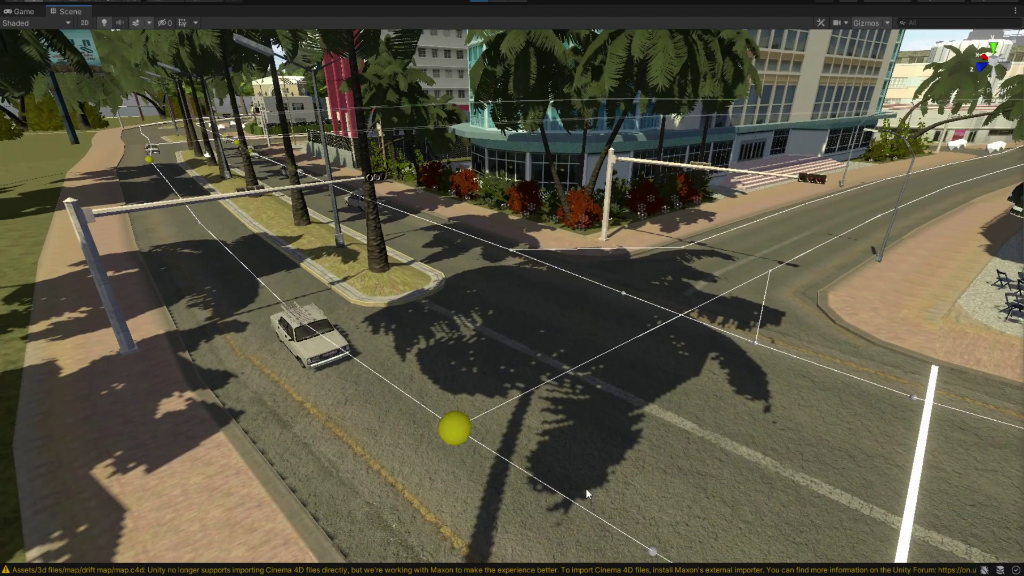
Select the car path node at the intersection's branch and inspect its Car Node waypoint and link references
{"action": "left_click", "coordinate": [455, 431]}
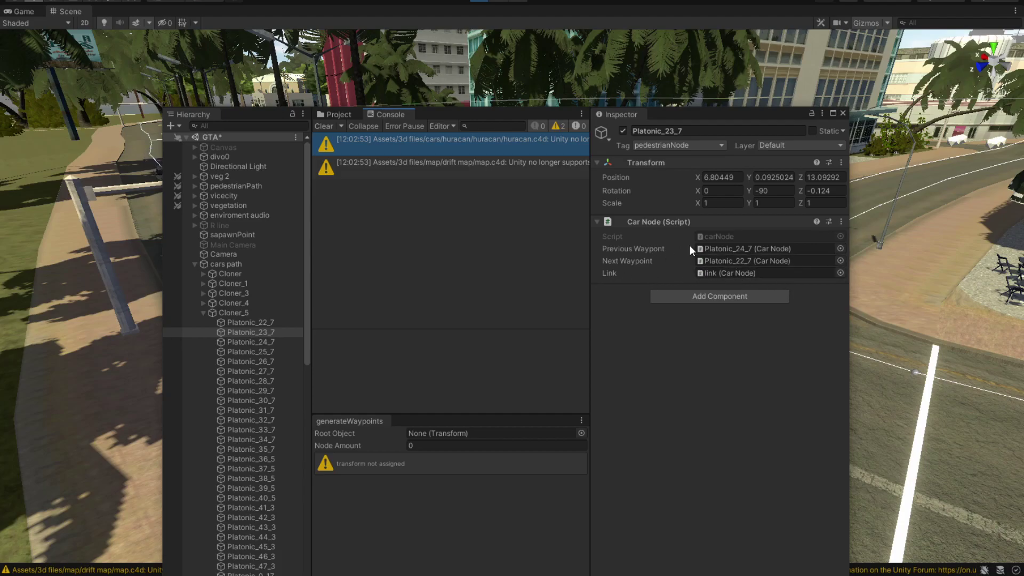
{"action": "left_click_drag", "start_coordinate": [533, 113], "coordinate": [1023, 113]}
{"action": "mouse_move", "coordinate": [574, 364]}
{"action": "left_mouse_down", "text": "alt"}
{"action": "mouse_move", "coordinate": [596, 360]}
{"action": "mouse_move", "coordinate": [586, 363]}
{"action": "left_mouse_up", "text": "alt"}
{"action": "middle_click_drag", "start_coordinate": [585, 363], "coordinate": [528, 363]}
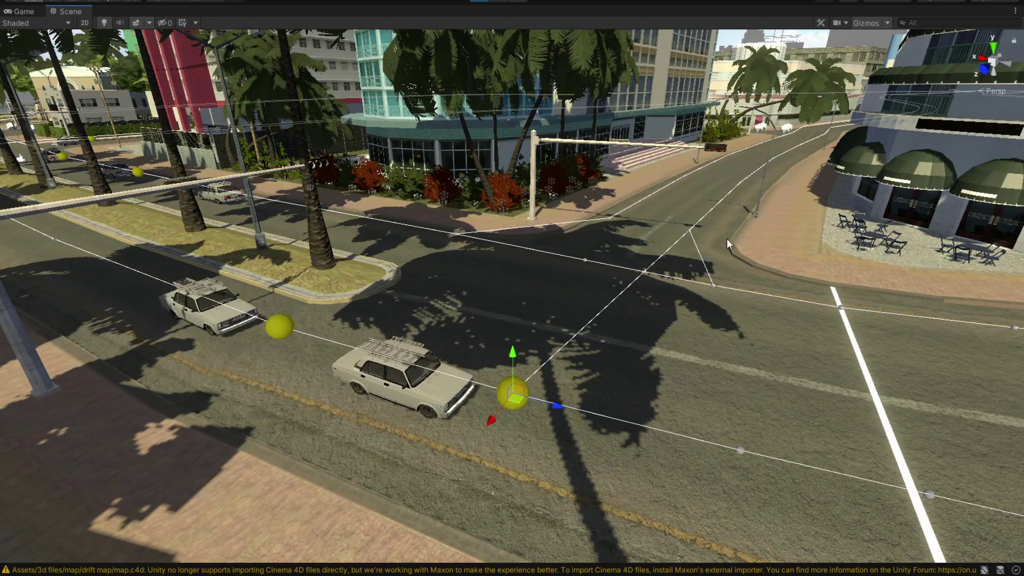
Examine how cars follow the node paths and branch into the side streets at the two intersections
{"action": "left_click_drag", "start_coordinate": [432, 357], "coordinate": [517, 334], "text": "alt"}
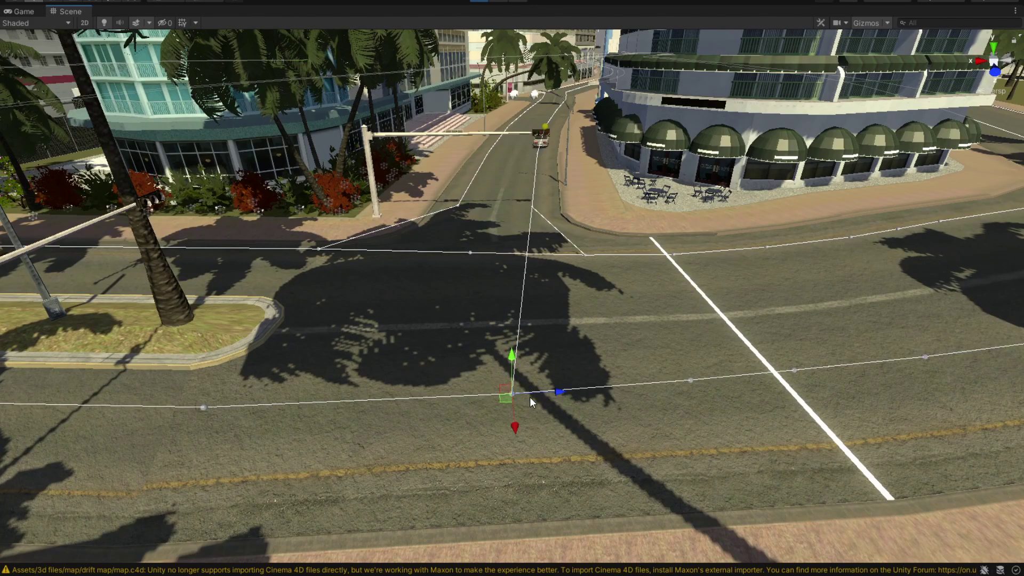
{"action": "right_click_drag", "start_coordinate": [529, 397], "coordinate": [554, 398]}
{"action": "left_click_drag", "start_coordinate": [554, 398], "coordinate": [549, 401], "text": "alt"}
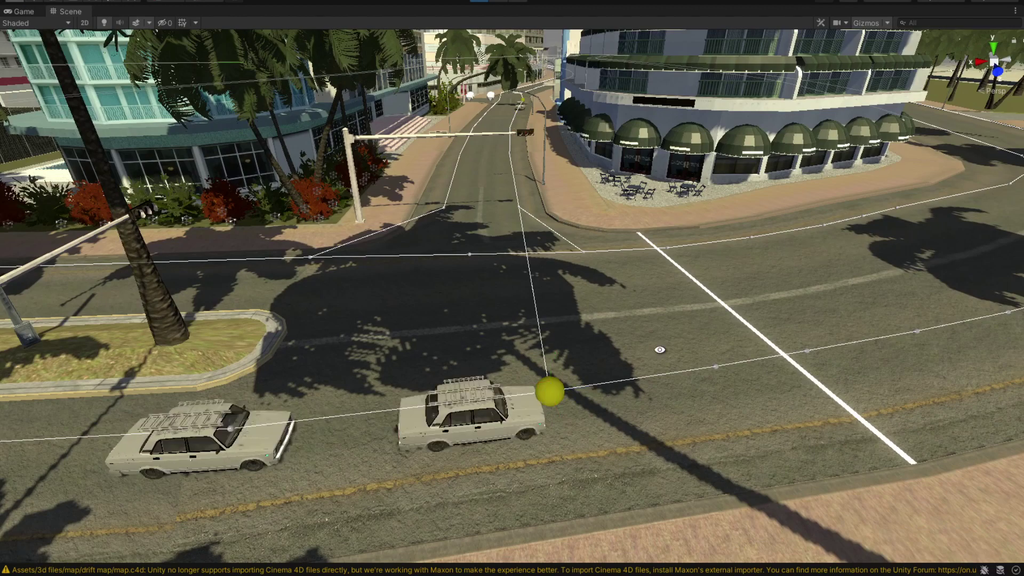
{"action": "left_click_drag", "start_coordinate": [658, 350], "coordinate": [598, 398], "text": "alt"}
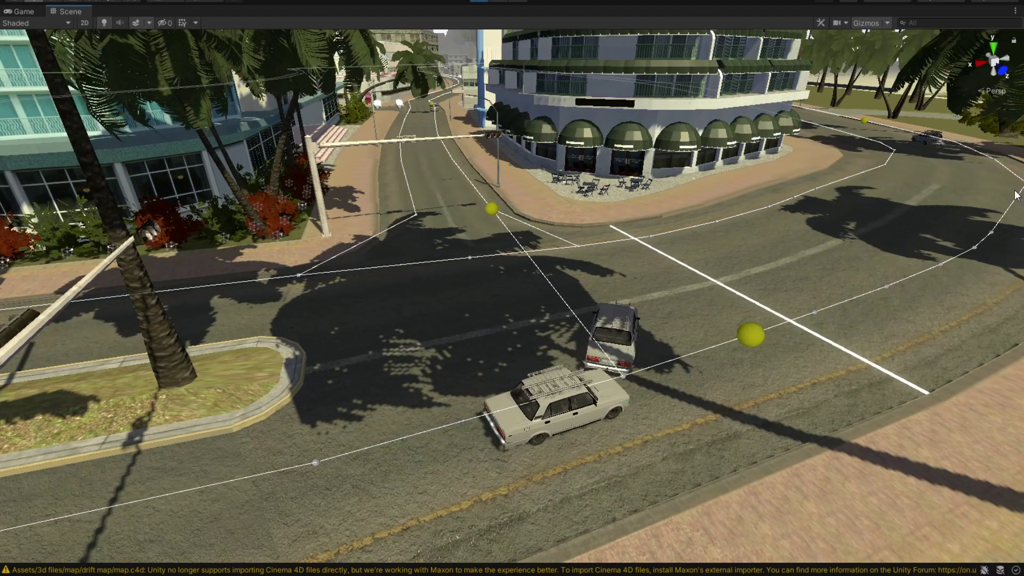
{"action": "left_click_drag", "start_coordinate": [495, 234], "coordinate": [470, 209], "text": "alt"}
{"action": "right_click_drag", "start_coordinate": [463, 143], "coordinate": [568, 181]}
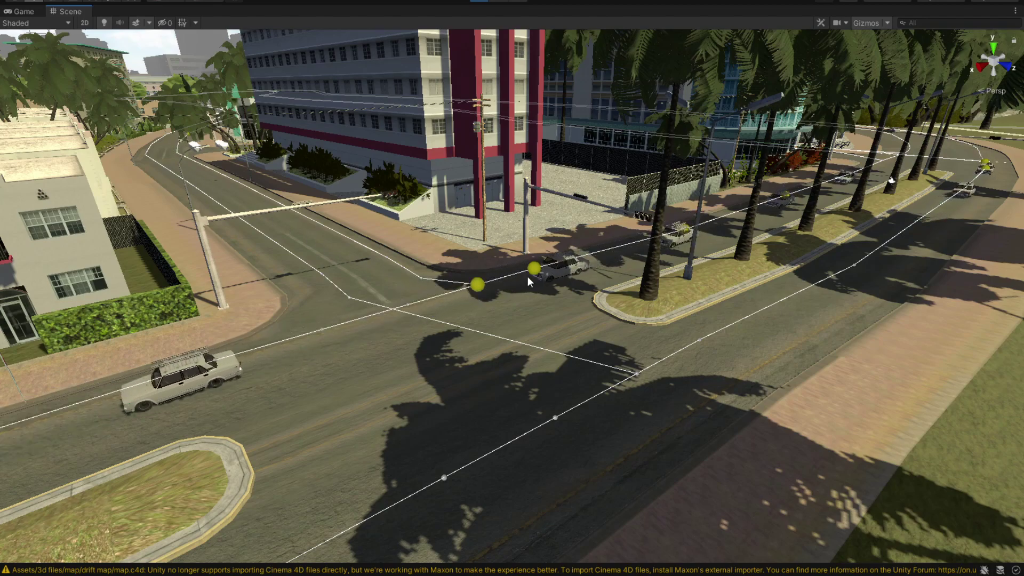
{"action": "left_click_drag", "start_coordinate": [401, 309], "coordinate": [453, 304], "text": "alt"}
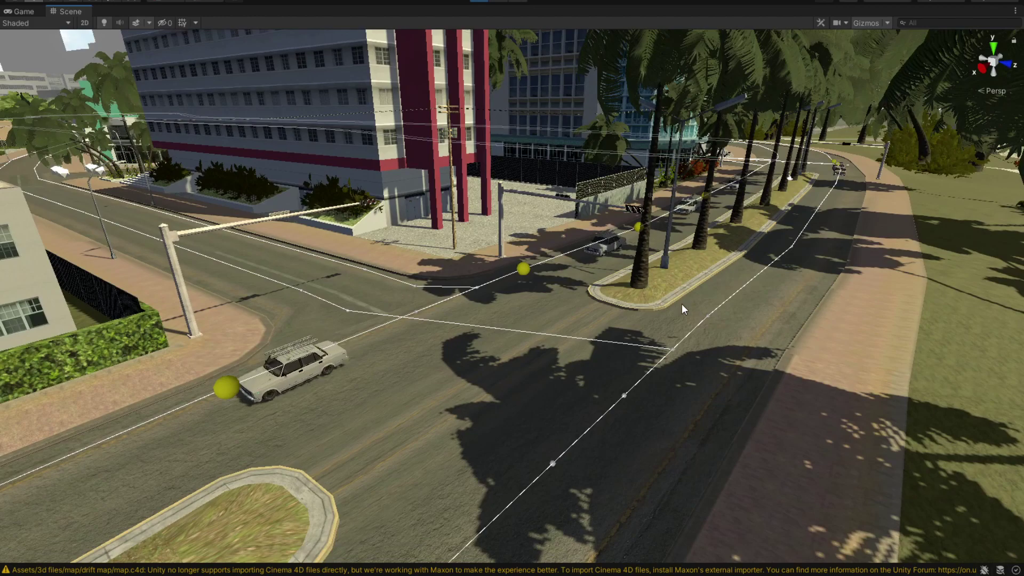
{"action": "right_click_drag", "start_coordinate": [807, 248], "coordinate": [364, 253]}
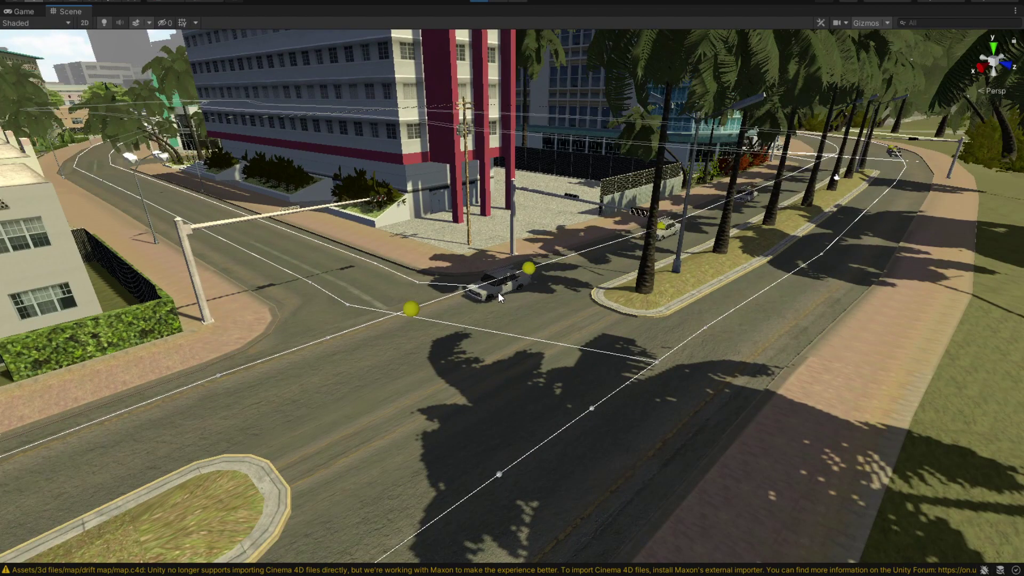
{"action": "right_click_drag", "start_coordinate": [522, 287], "coordinate": [414, 261]}
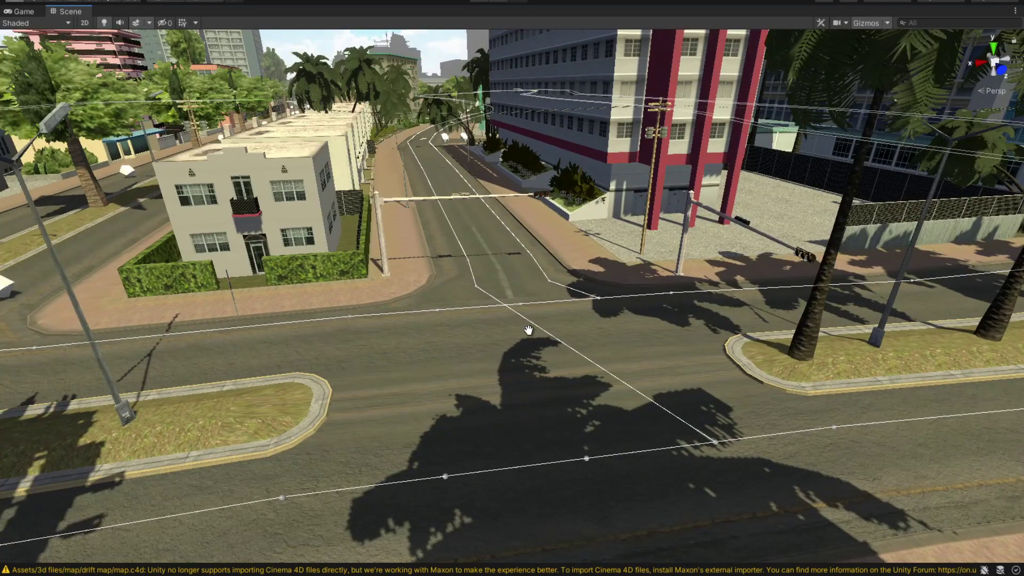
{"action": "right_click_drag", "start_coordinate": [536, 331], "coordinate": [528, 328]}
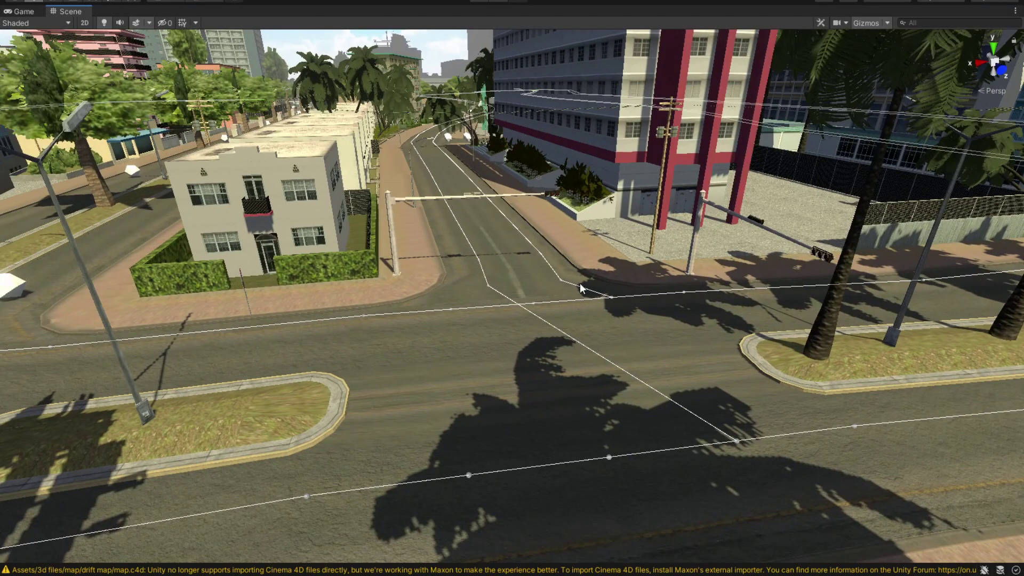
{"action": "middle_click_drag", "start_coordinate": [474, 246], "coordinate": [550, 279]}
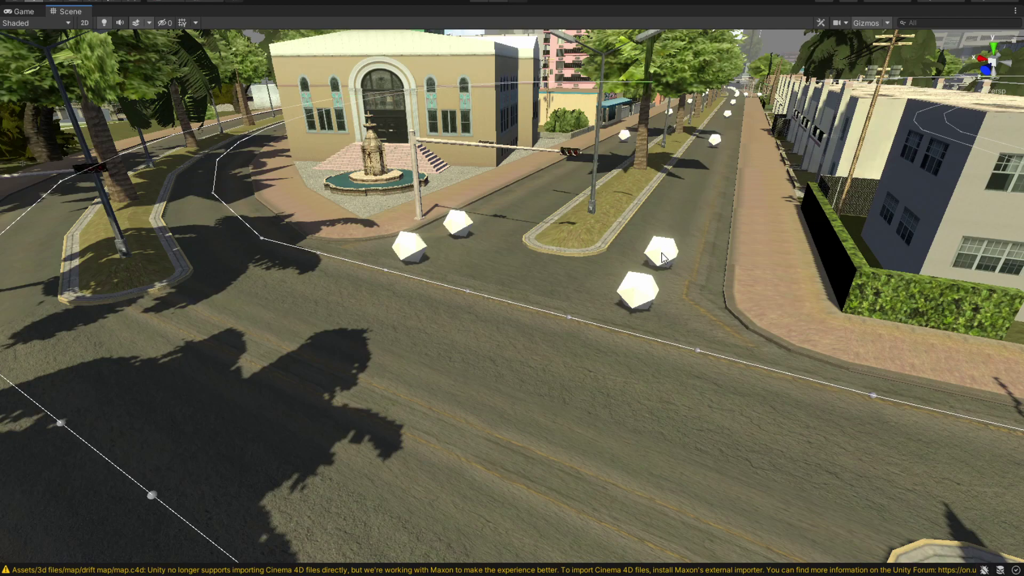
Find the parent of the unconnected white nodes near the fountain and assign Cloner_8 as the generateWaypoints root object
{"action": "right_click_drag", "start_coordinate": [602, 277], "coordinate": [654, 314]}
{"action": "key", "text": "alt+Tab"}
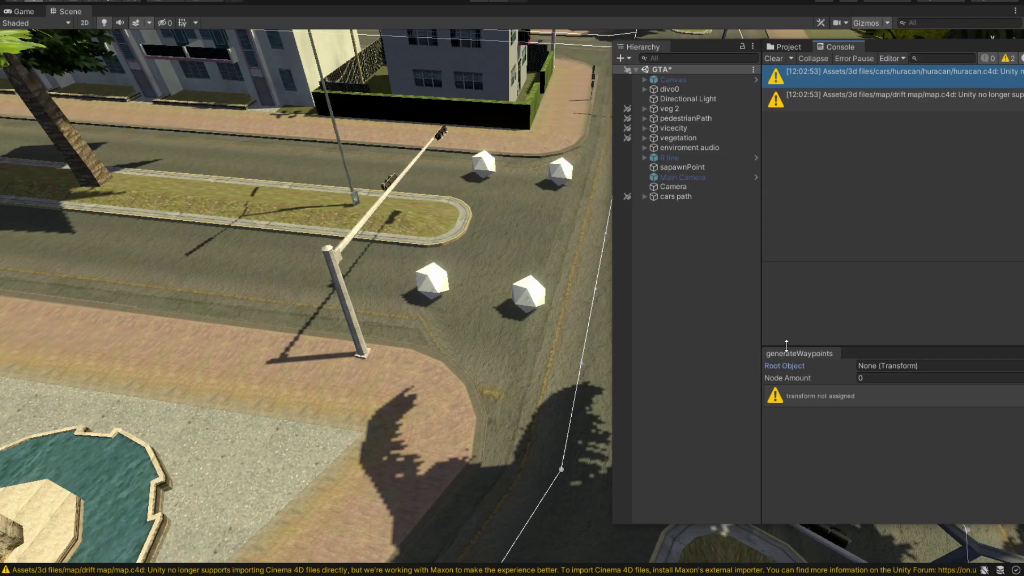
{"action": "left_click_drag", "start_coordinate": [909, 51], "coordinate": [876, 54]}
{"action": "left_click", "coordinate": [529, 293]}
{"action": "scroll", "coordinate": [664, 415], "scroll_direction": "down", "scroll_amount": 8}
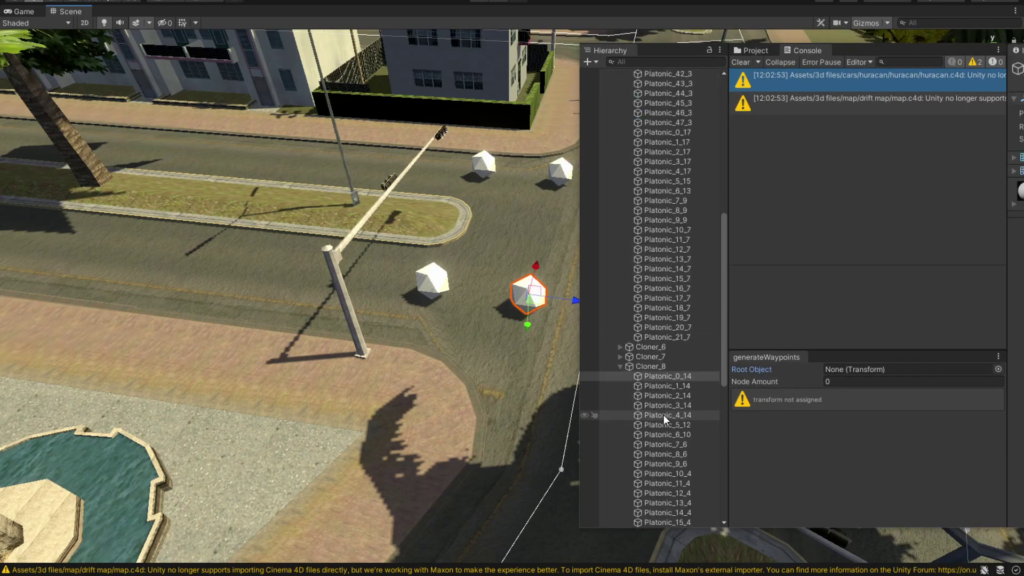
{"action": "left_click_drag", "start_coordinate": [658, 219], "coordinate": [840, 370]}
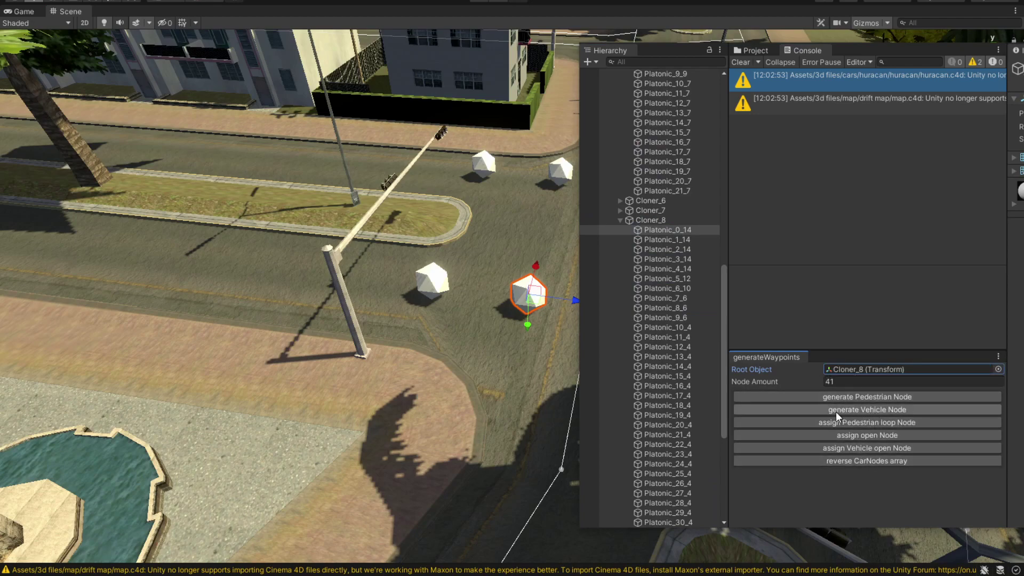
Generate vehicle nodes for Cloner_8 and assign them as an open vehicle path
{"action": "left_click", "coordinate": [870, 410]}
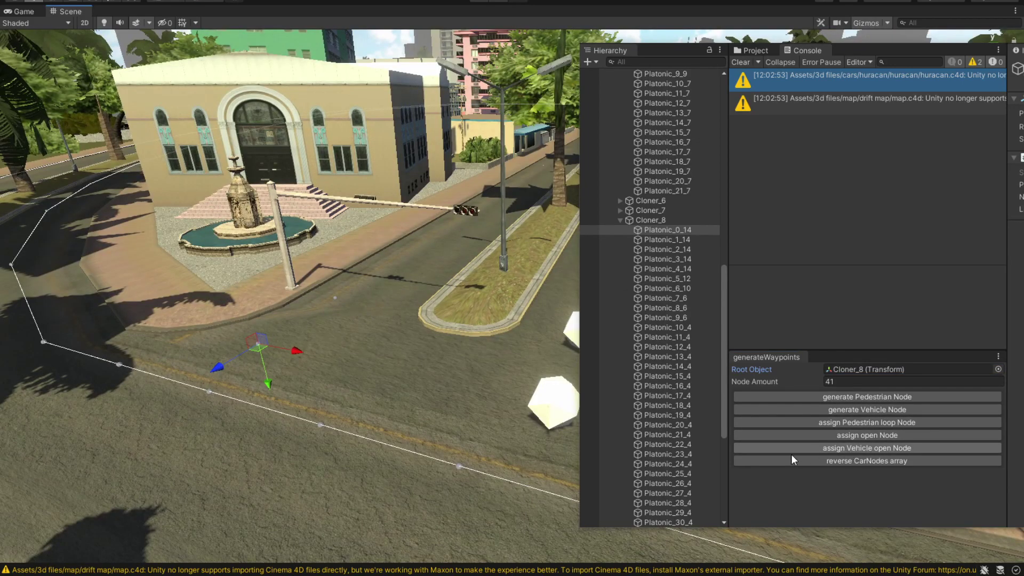
{"action": "left_click", "coordinate": [885, 449]}
{"action": "left_click_drag", "start_coordinate": [422, 283], "coordinate": [448, 294], "text": "alt"}
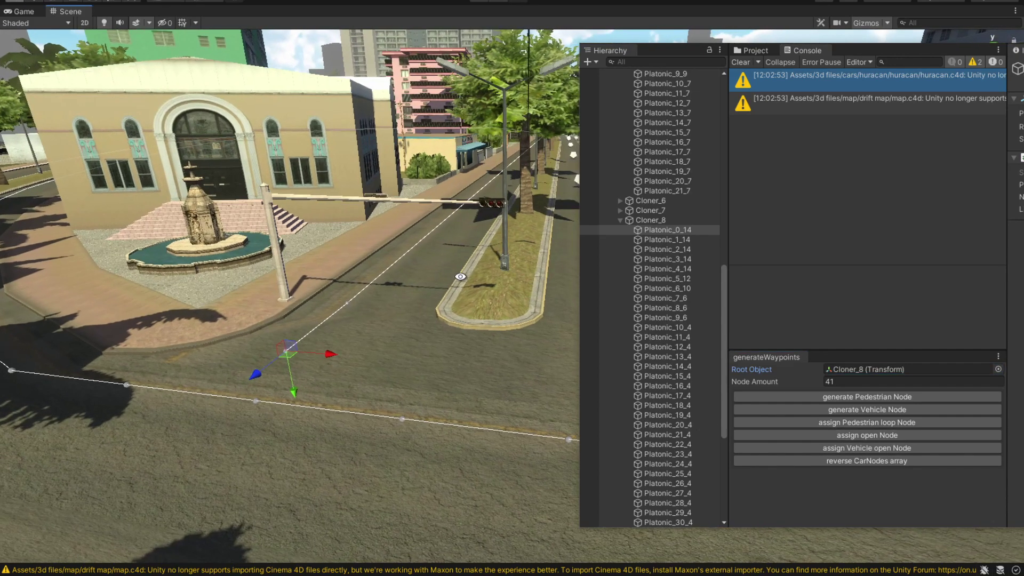
Check the direction of the new path by locating Platonic_0_14's next waypoint and framing that node in the scene
{"action": "scroll", "coordinate": [448, 293], "scroll_direction": "up", "scroll_amount": 3}
{"action": "left_click_drag", "start_coordinate": [691, 52], "coordinate": [552, 74]}
{"action": "left_click", "coordinate": [559, 78]}
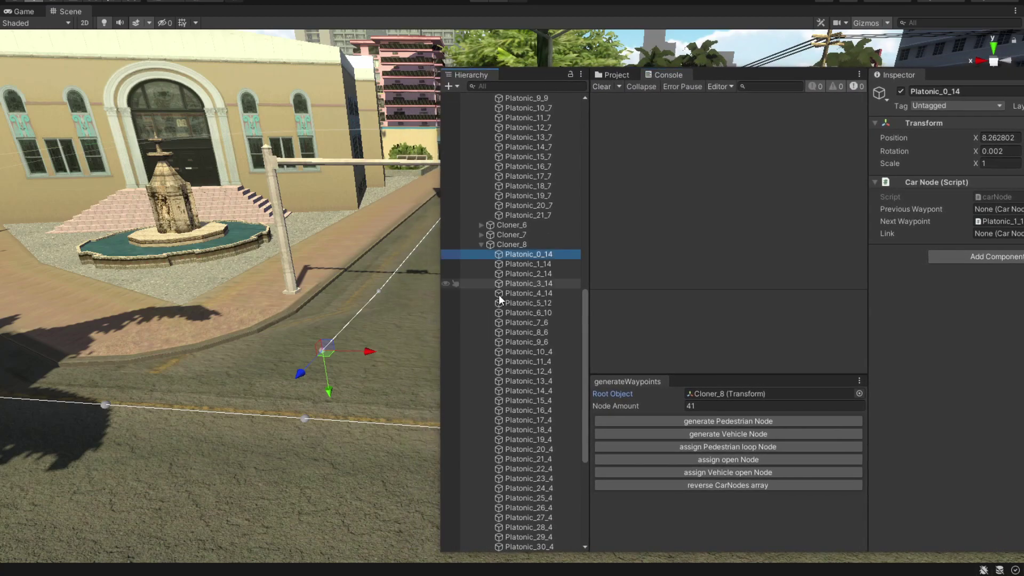
{"action": "left_click", "coordinate": [992, 220]}
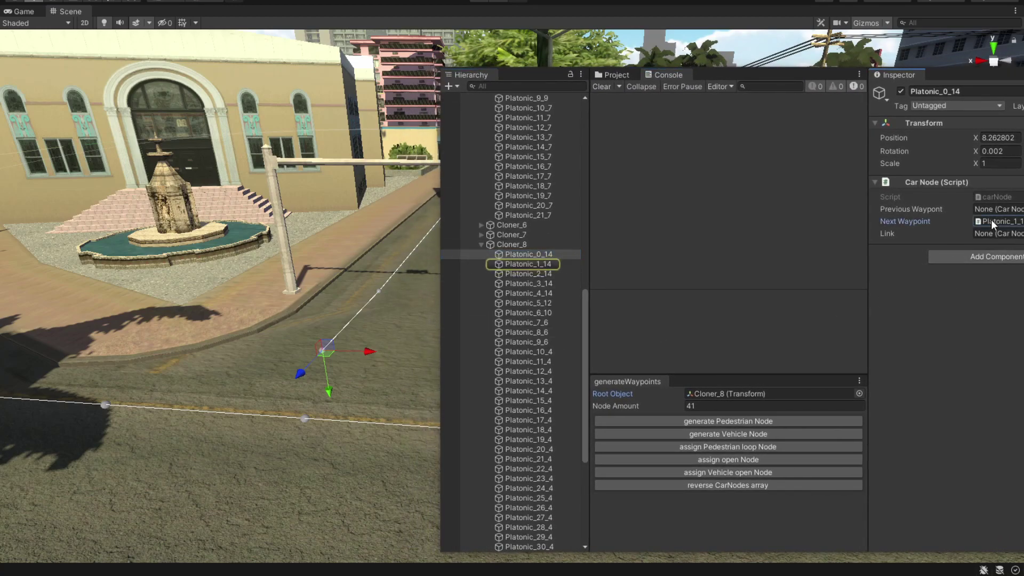
{"action": "left_click", "coordinate": [534, 264]}
{"action": "key", "text": "f"}
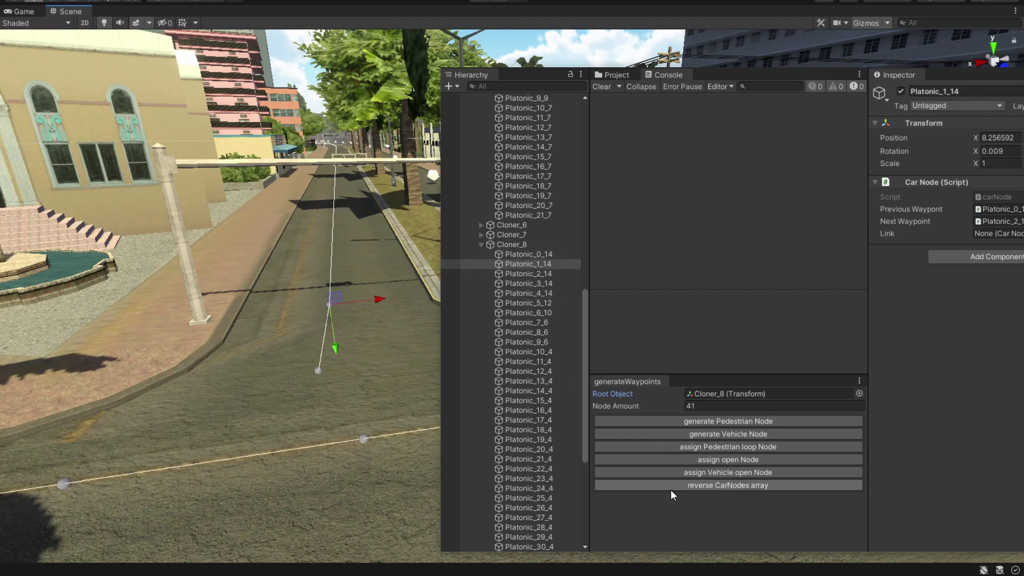
Reverse Cloner_8's car nodes array and check the previous and next waypoints of its first three nodes
{"action": "left_click", "coordinate": [738, 485]}
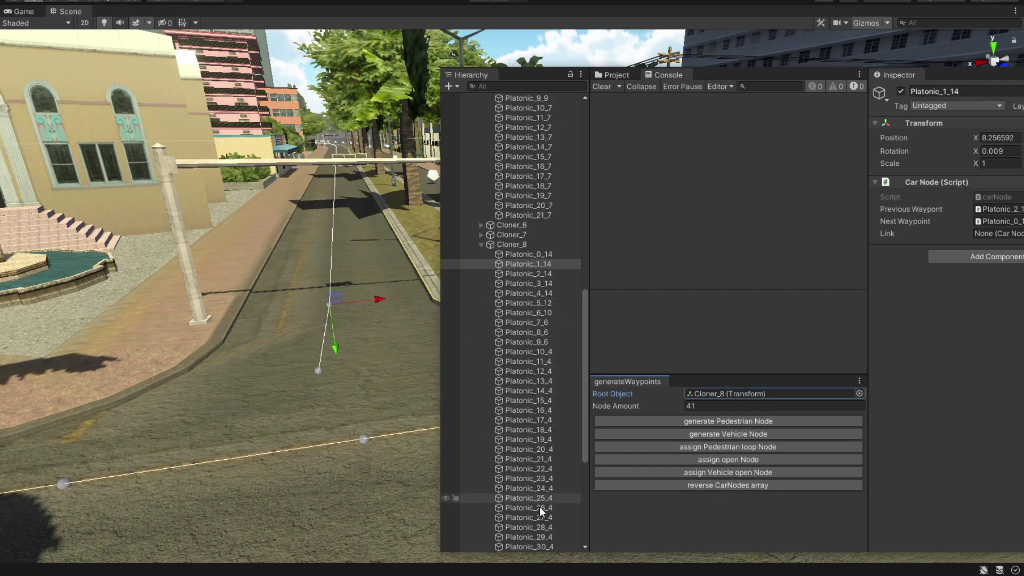
{"action": "left_click_drag", "start_coordinate": [709, 75], "coordinate": [686, 72]}
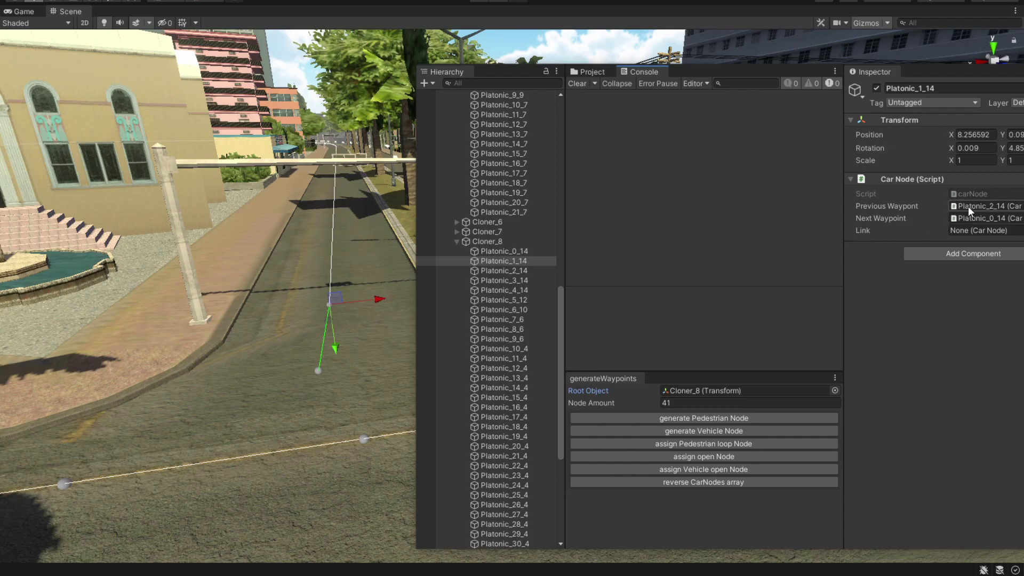
{"action": "left_click", "coordinate": [981, 204]}
{"action": "left_click", "coordinate": [511, 272]}
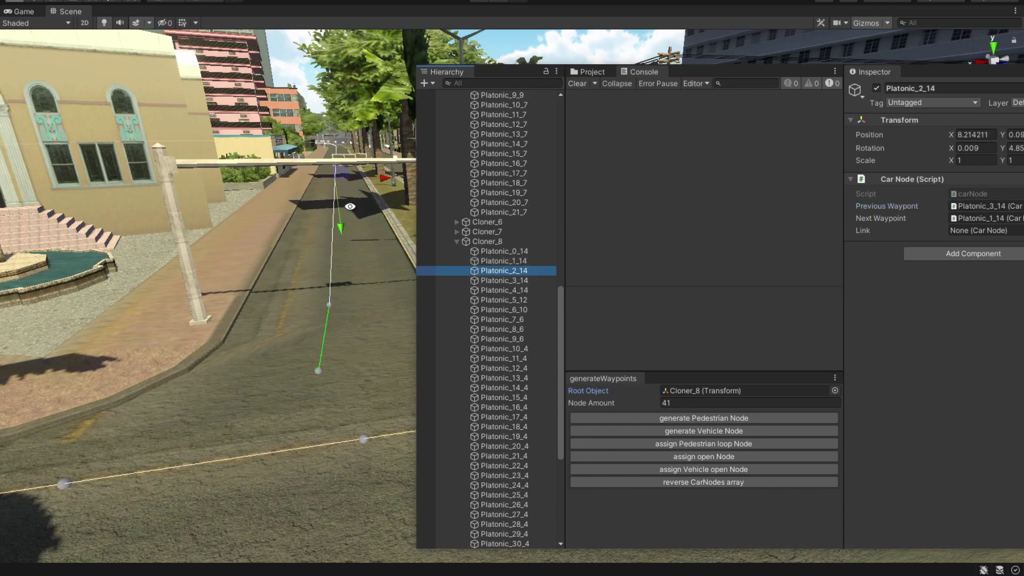
{"action": "left_click_drag", "start_coordinate": [320, 272], "coordinate": [369, 272], "text": "alt"}
{"action": "left_click", "coordinate": [505, 261]}
{"action": "left_click", "coordinate": [978, 218]}
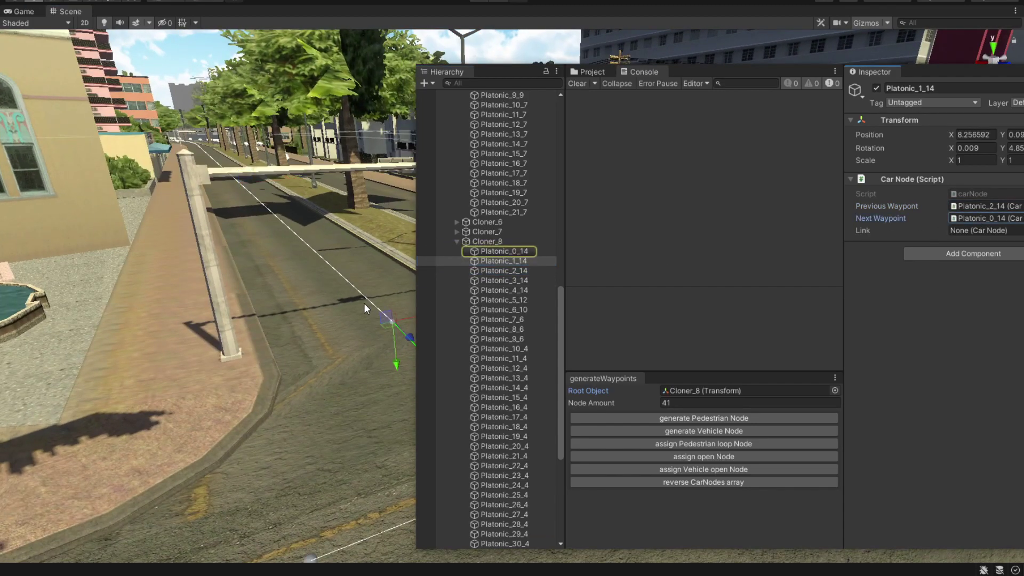
{"action": "double_click", "coordinate": [496, 251]}
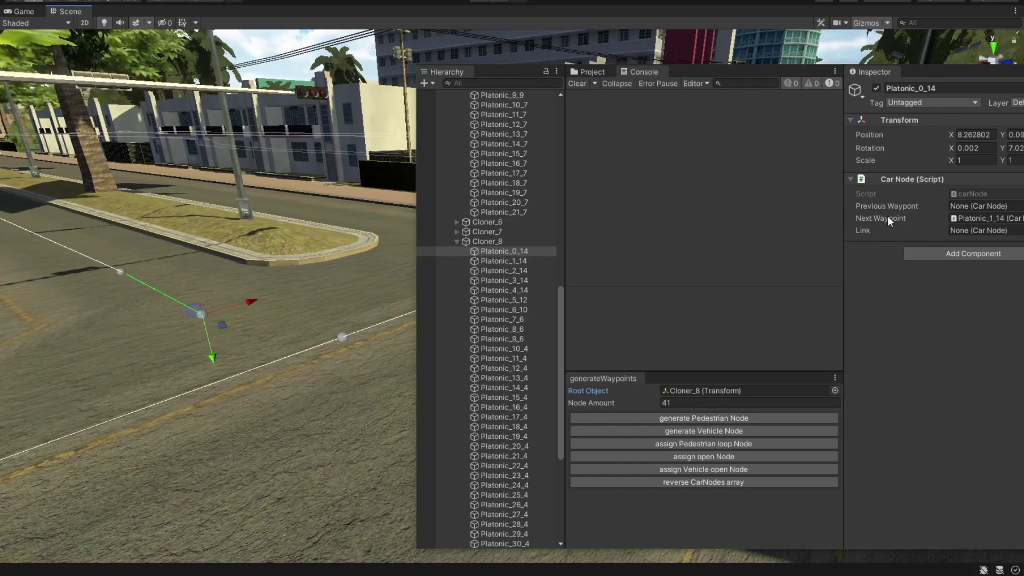
Clear the Next Waypoint reference of end node Platonic_0_14
{"action": "left_click_drag", "start_coordinate": [775, 71], "coordinate": [588, 78]}
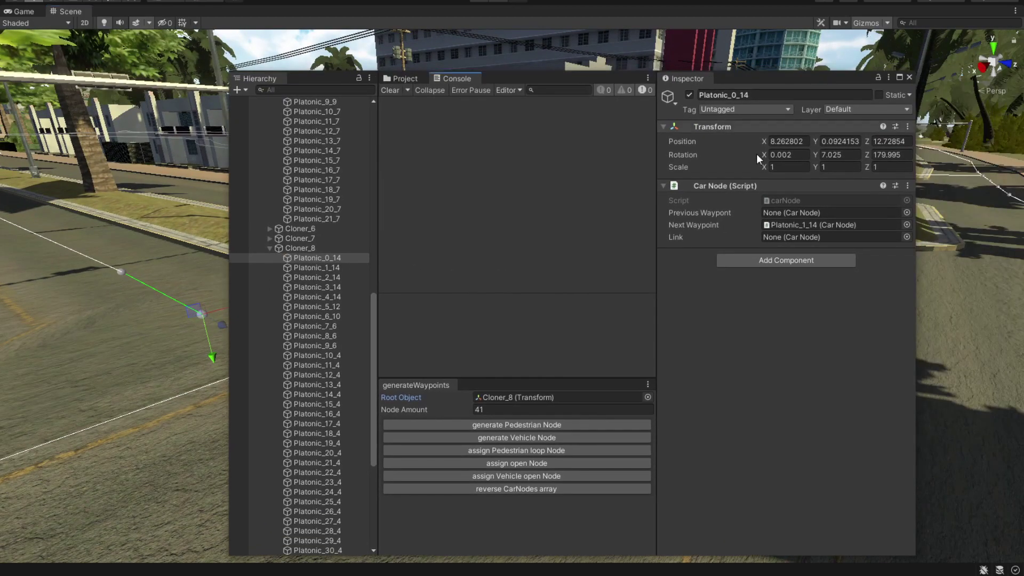
{"action": "left_click", "coordinate": [908, 222]}
{"action": "double_click", "coordinate": [315, 83]}
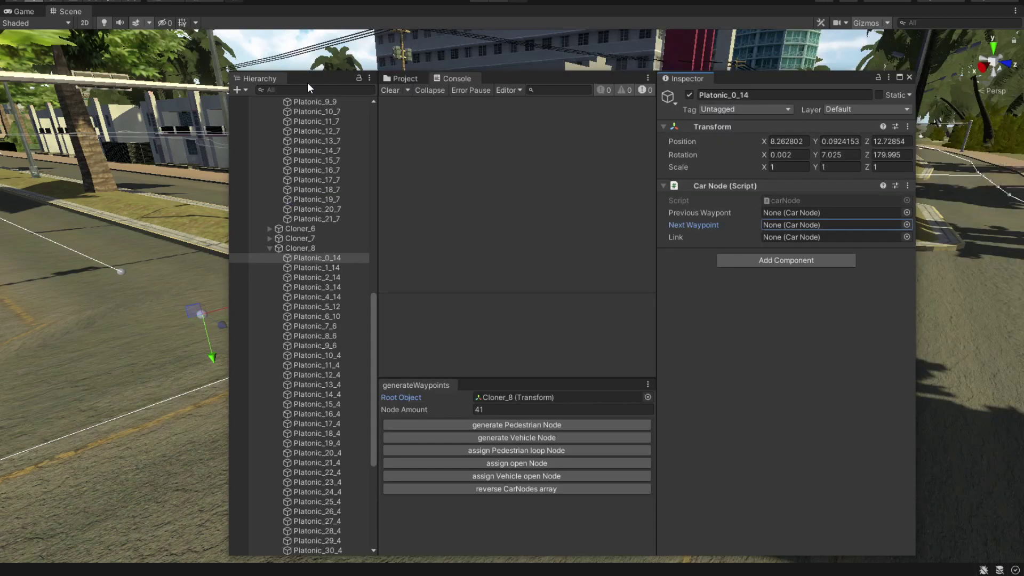
Lock the properties view on Platonic_0_14 and assign Platonic_31_8 from the near lane as its Next Waypoint
{"action": "left_click_drag", "start_coordinate": [309, 81], "coordinate": [535, 86]}
{"action": "left_click_drag", "start_coordinate": [229, 308], "coordinate": [274, 308], "text": "alt"}
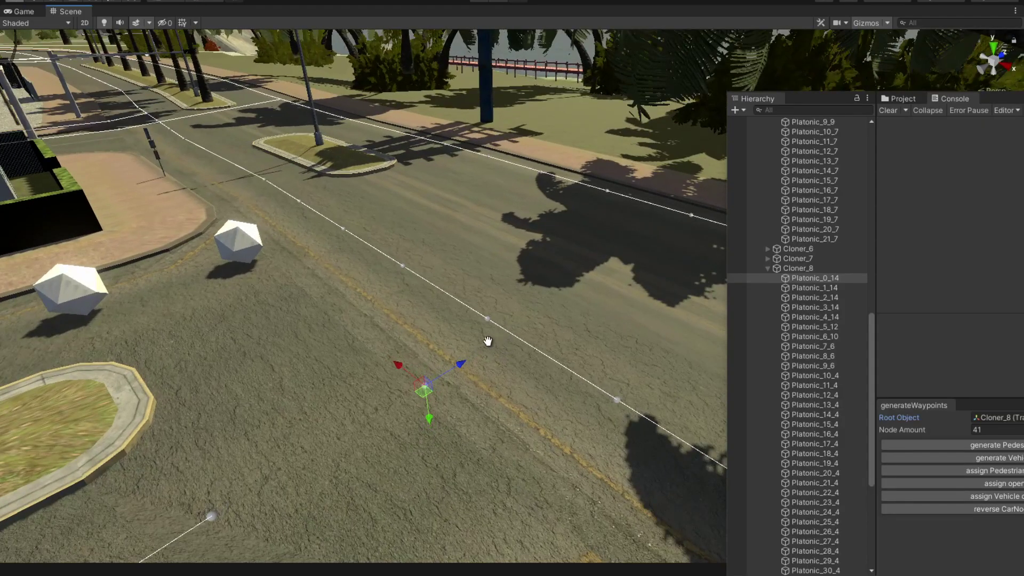
{"action": "middle_click_drag", "start_coordinate": [487, 341], "coordinate": [456, 344]}
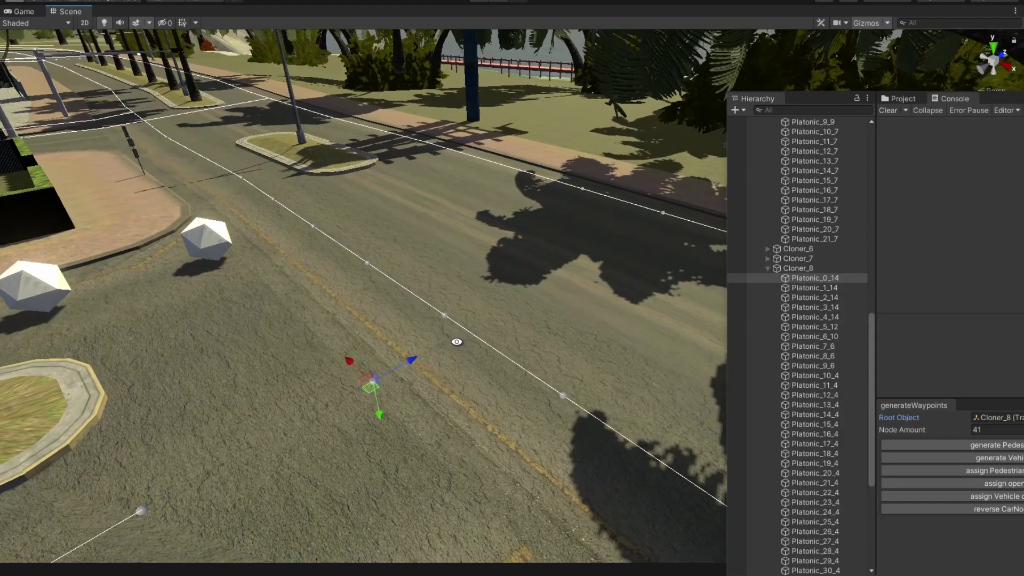
{"action": "middle_click_drag", "start_coordinate": [375, 388], "coordinate": [326, 378]}
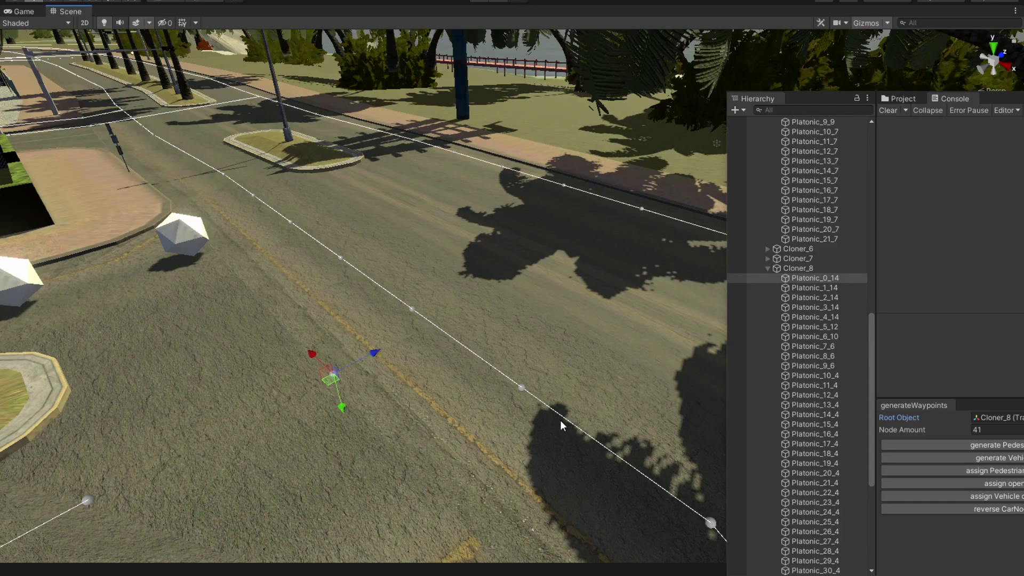
{"action": "middle_click_drag", "start_coordinate": [585, 460], "coordinate": [356, 373]}
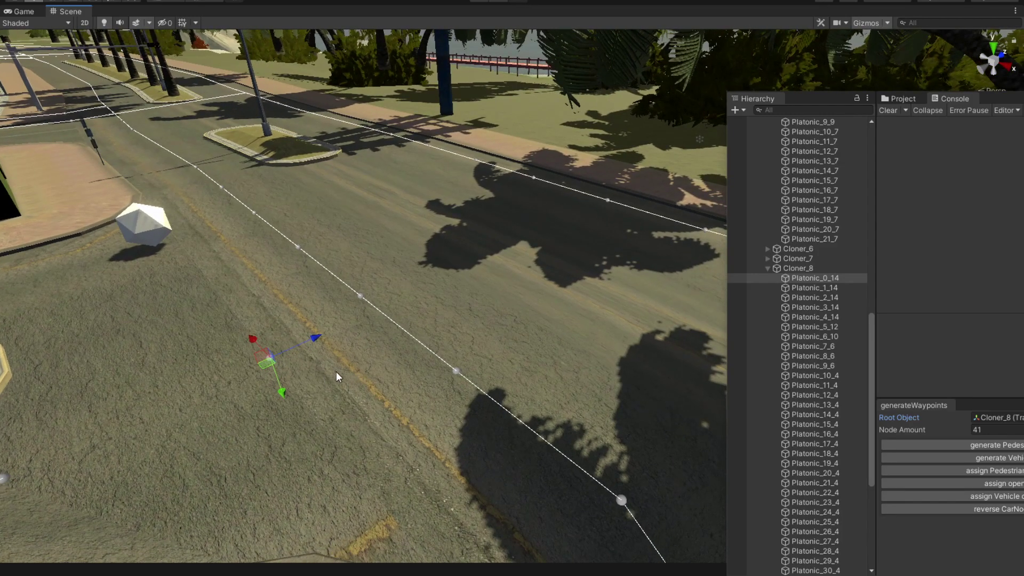
{"action": "middle_click_drag", "start_coordinate": [336, 371], "coordinate": [247, 345]}
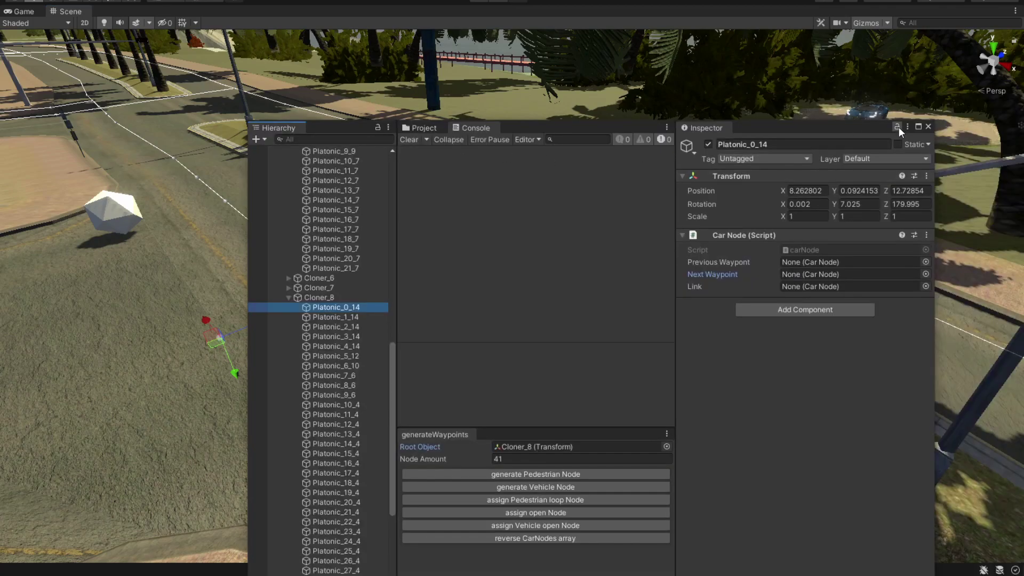
{"action": "left_click", "coordinate": [898, 127]}
{"action": "left_click_drag", "start_coordinate": [794, 130], "coordinate": [1023, 97]}
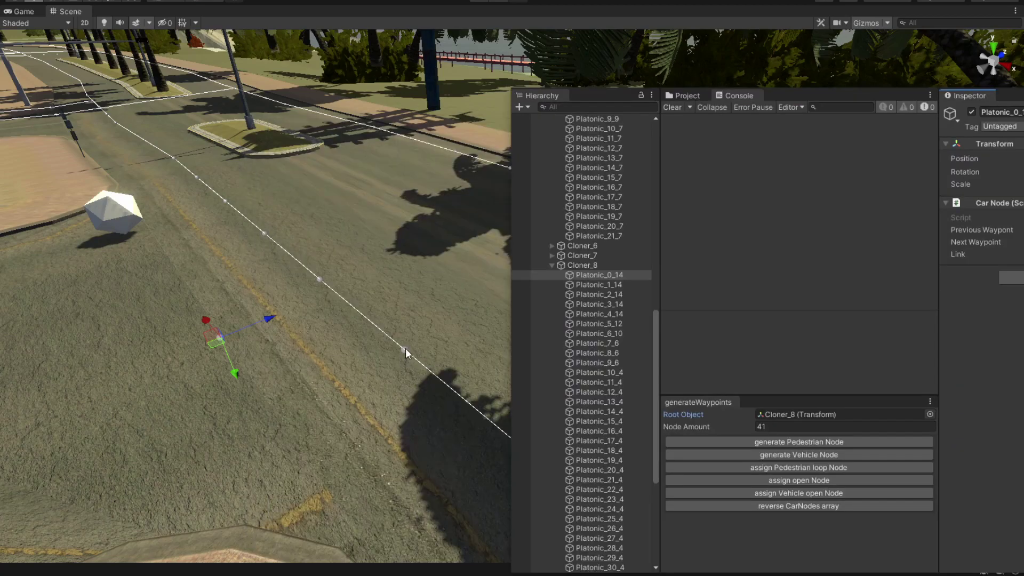
{"action": "left_click", "coordinate": [404, 351]}
{"action": "mouse_move", "coordinate": [616, 98]}
{"action": "left_mouse_down"}
{"action": "mouse_move", "coordinate": [524, 52]}
{"action": "mouse_move", "coordinate": [494, 73]}
{"action": "mouse_move", "coordinate": [655, 325]}
{"action": "mouse_move", "coordinate": [952, 218]}
{"action": "mouse_move", "coordinate": [971, 195]}
{"action": "left_mouse_up"}
{"action": "left_click_drag", "start_coordinate": [246, 354], "coordinate": [224, 336], "text": "alt"}
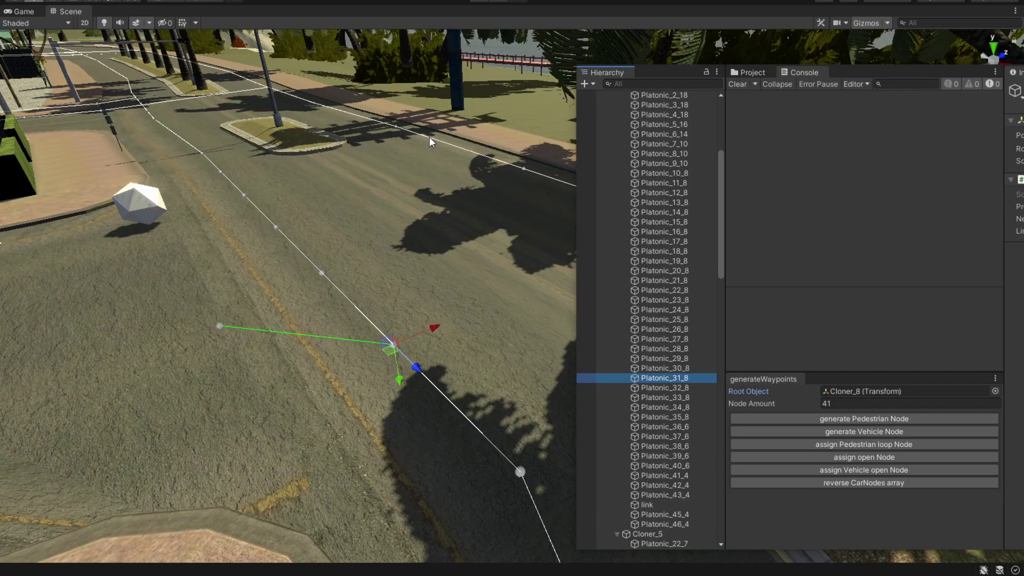
Set Platonic_0_14's Link to Platonic_34_7 on the far lane of the main road
{"action": "left_click", "coordinate": [433, 138]}
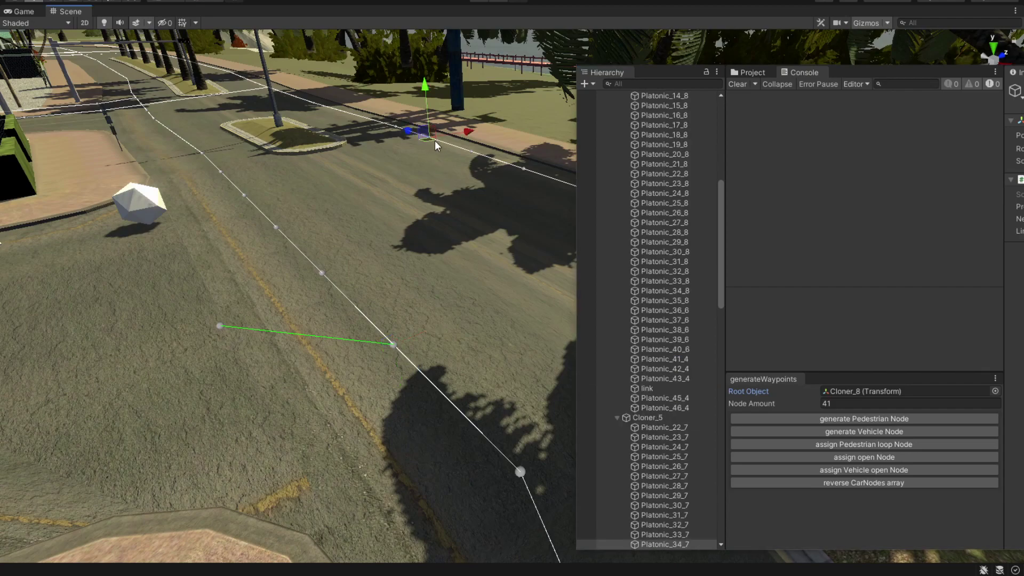
{"action": "left_click_drag", "start_coordinate": [727, 63], "coordinate": [589, 34]}
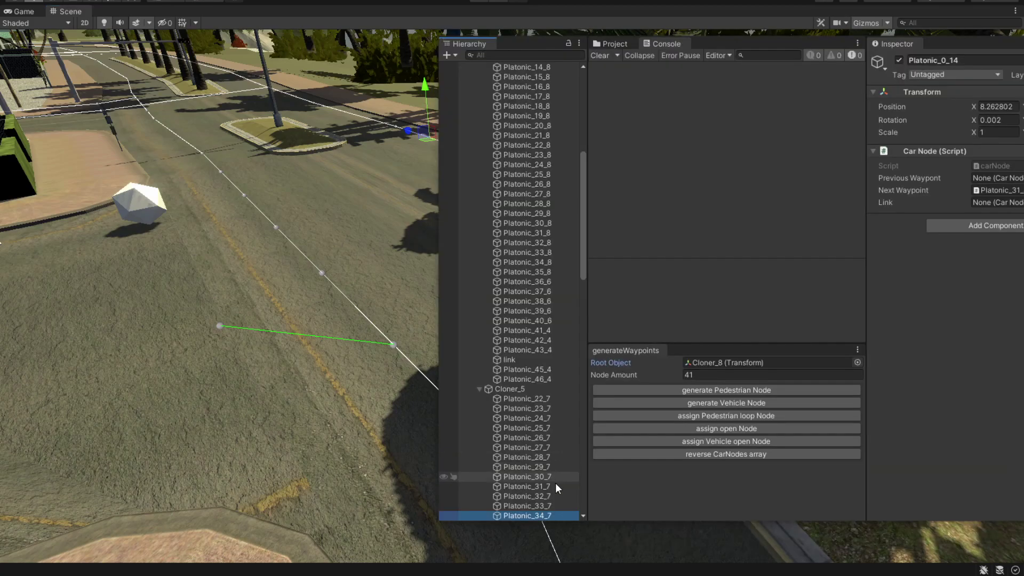
{"action": "left_click_drag", "start_coordinate": [526, 515], "coordinate": [982, 203]}
{"action": "left_click_drag", "start_coordinate": [389, 332], "coordinate": [427, 320], "text": "alt"}
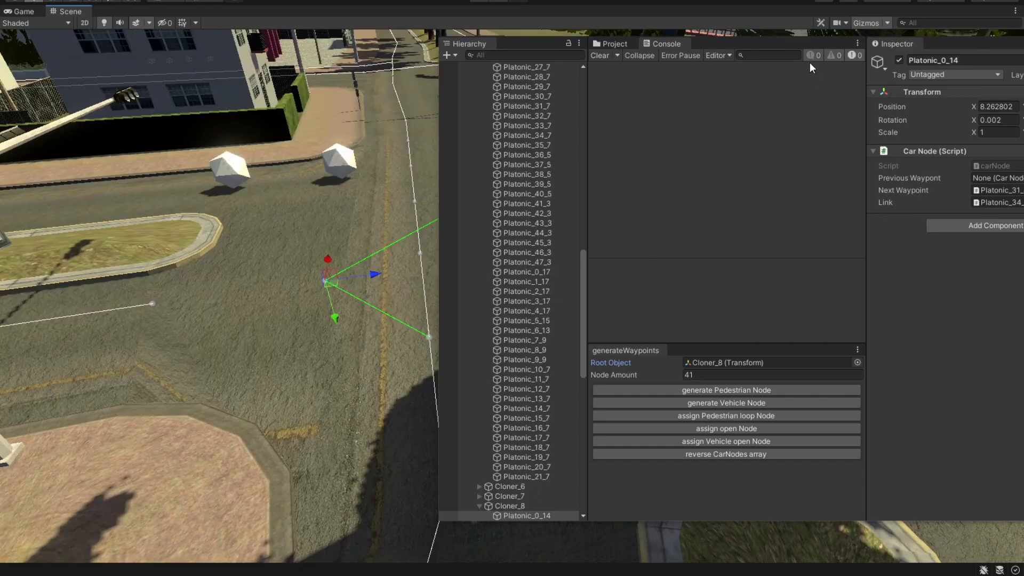
Assign Platonic_1_14 as the Previous Waypoint of Platonic_0_14
{"action": "left_click_drag", "start_coordinate": [788, 45], "coordinate": [693, 59]}
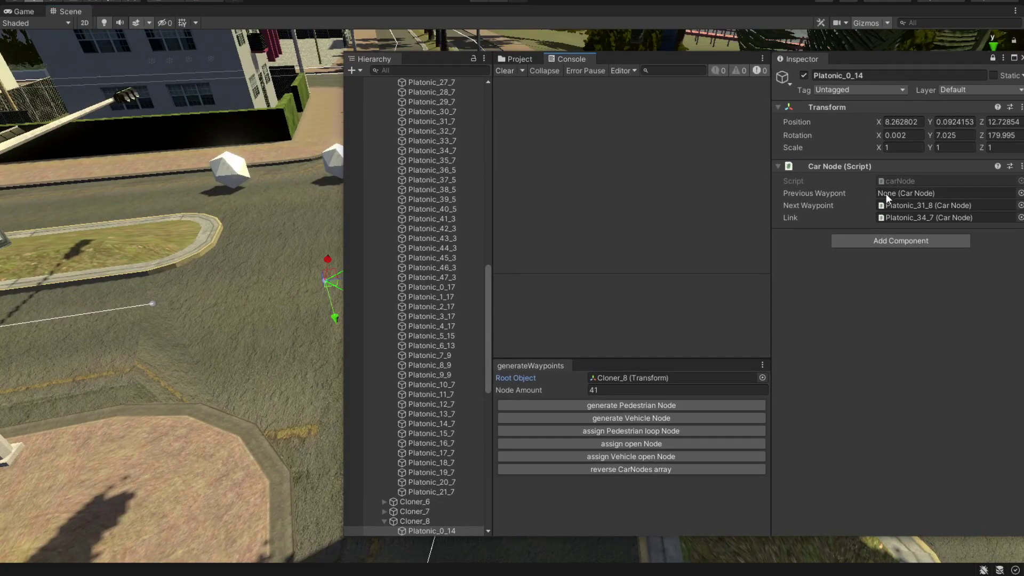
{"action": "scroll", "coordinate": [476, 362], "scroll_direction": "down", "scroll_amount": 4}
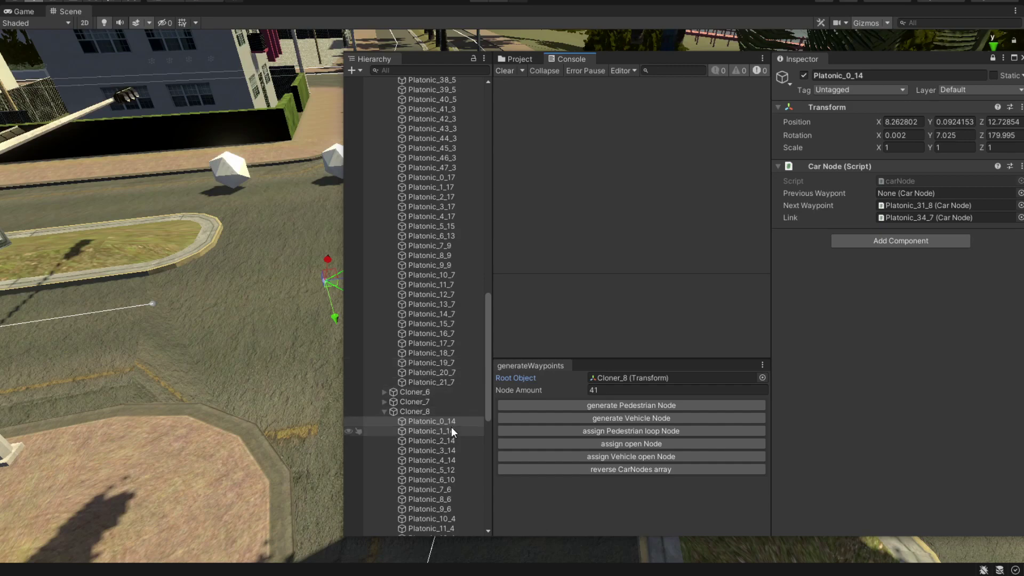
{"action": "left_click_drag", "start_coordinate": [452, 430], "coordinate": [430, 433]}
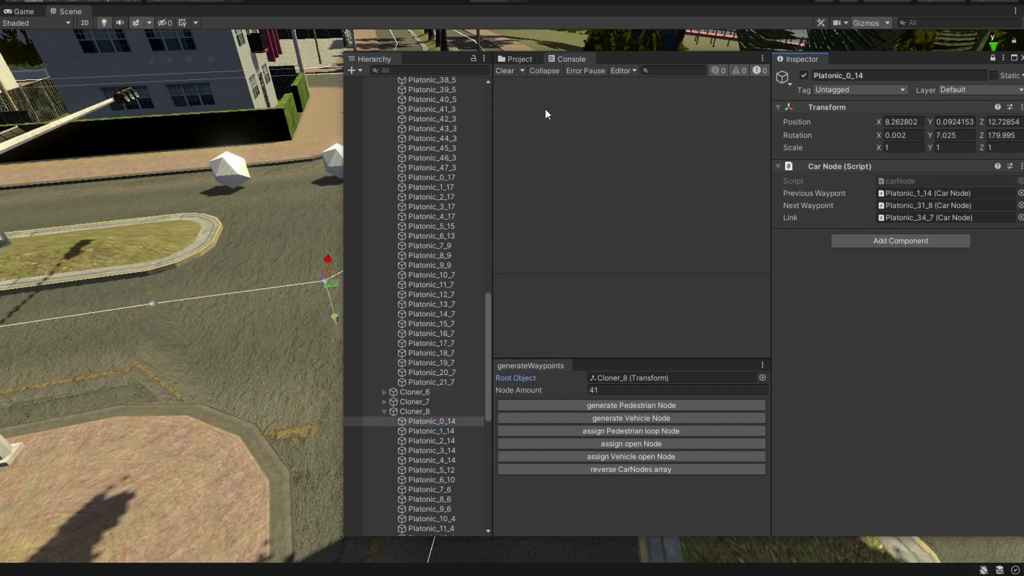
Examine Platonic_0_14's connections to both lanes in the scene and locate the node in its Link field
{"action": "left_click_drag", "start_coordinate": [625, 64], "coordinate": [870, 81]}
{"action": "left_click_drag", "start_coordinate": [363, 293], "coordinate": [279, 350], "text": "alt"}
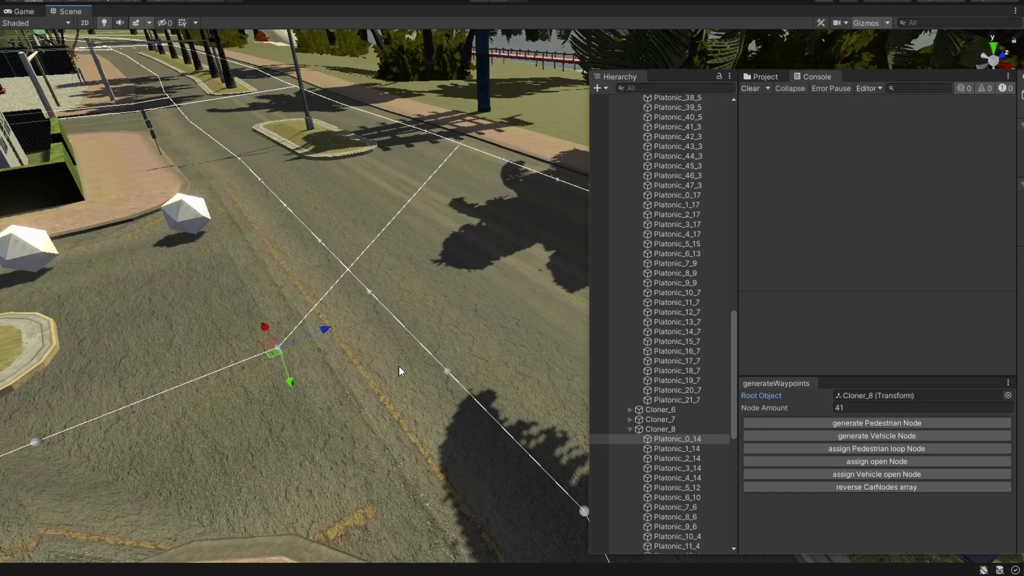
{"action": "left_click_drag", "start_coordinate": [458, 383], "coordinate": [373, 377], "text": "alt"}
{"action": "left_click_drag", "start_coordinate": [231, 401], "coordinate": [269, 392], "text": "alt"}
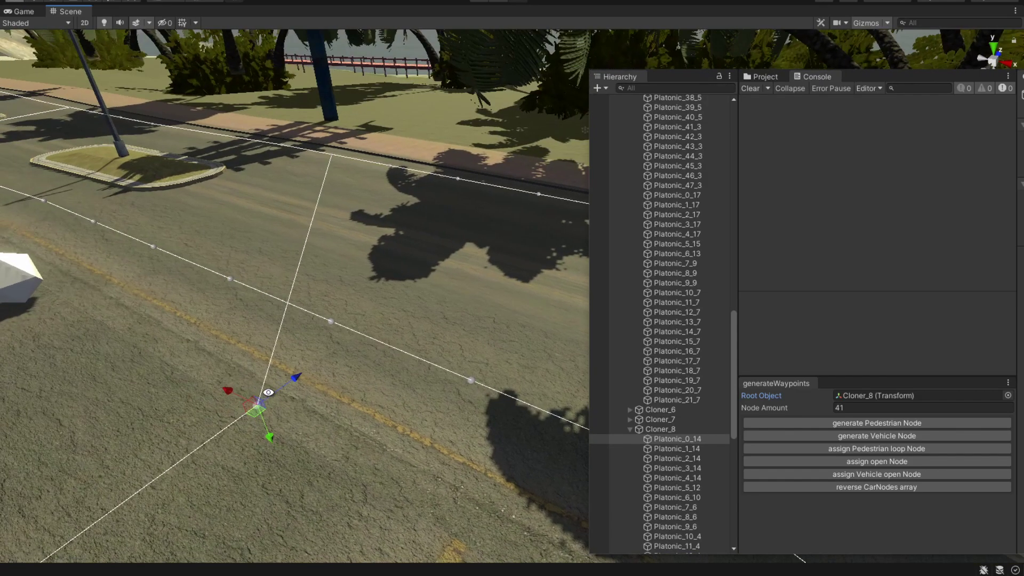
{"action": "left_click_drag", "start_coordinate": [476, 383], "coordinate": [397, 362], "text": "alt"}
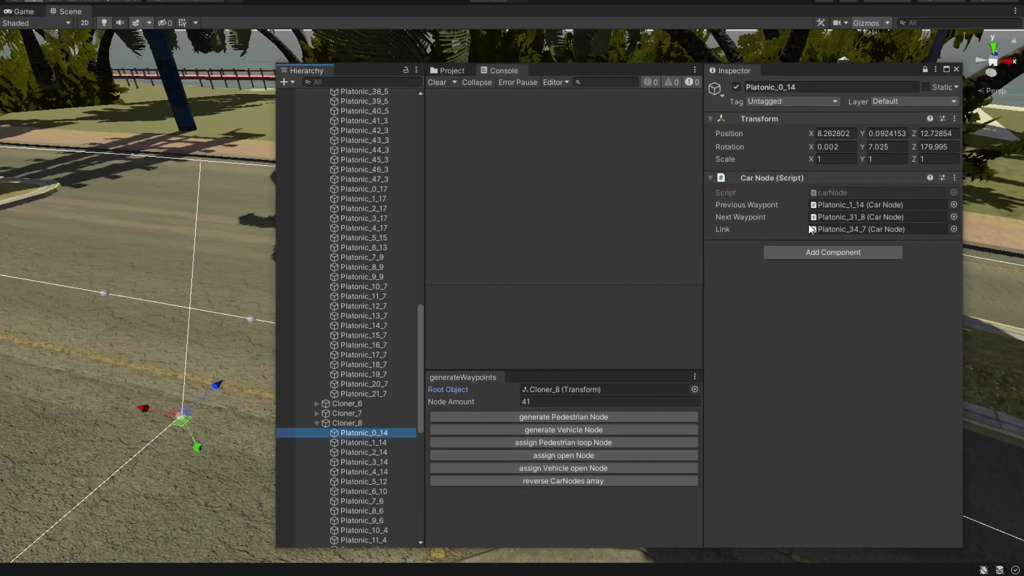
{"action": "left_click", "coordinate": [822, 228]}
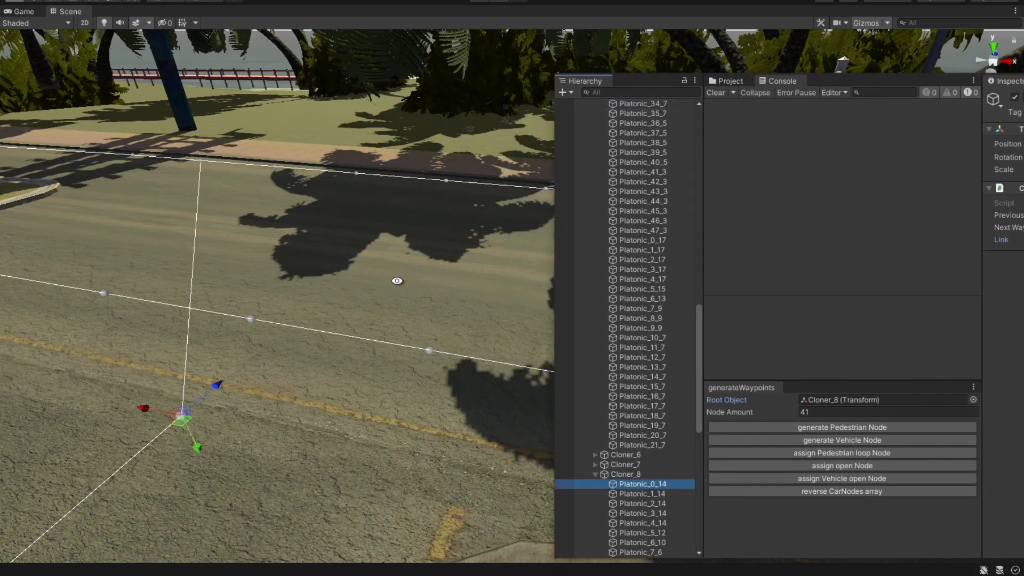
{"action": "left_click_drag", "start_coordinate": [395, 284], "coordinate": [386, 325], "text": "alt"}
Set Cloner_9 as the root object, generate its vehicle nodes and assign them as an open vehicle path
{"action": "left_click", "coordinate": [368, 319]}
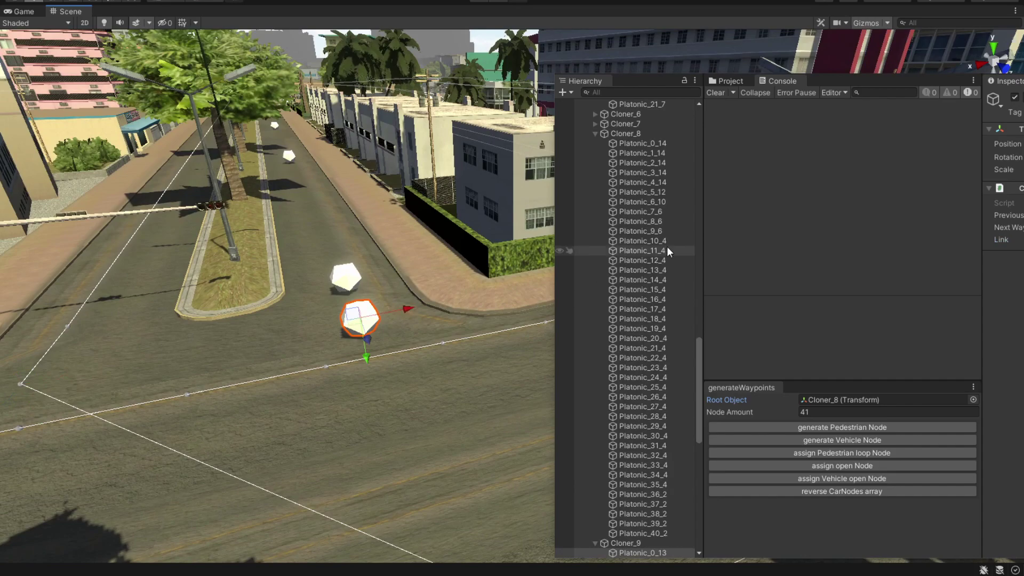
{"action": "scroll", "coordinate": [636, 438], "scroll_direction": "down", "scroll_amount": 5}
{"action": "left_click_drag", "start_coordinate": [639, 398], "coordinate": [614, 400]}
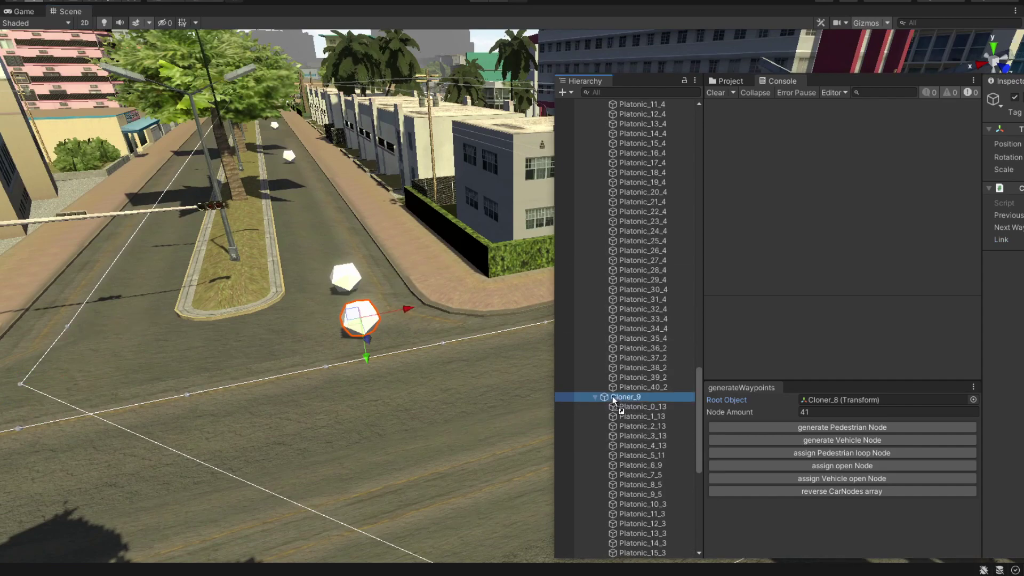
{"action": "left_click", "coordinate": [840, 443]}
{"action": "left_click", "coordinate": [859, 479]}
{"action": "middle_click_drag", "start_coordinate": [450, 401], "coordinate": [304, 320]}
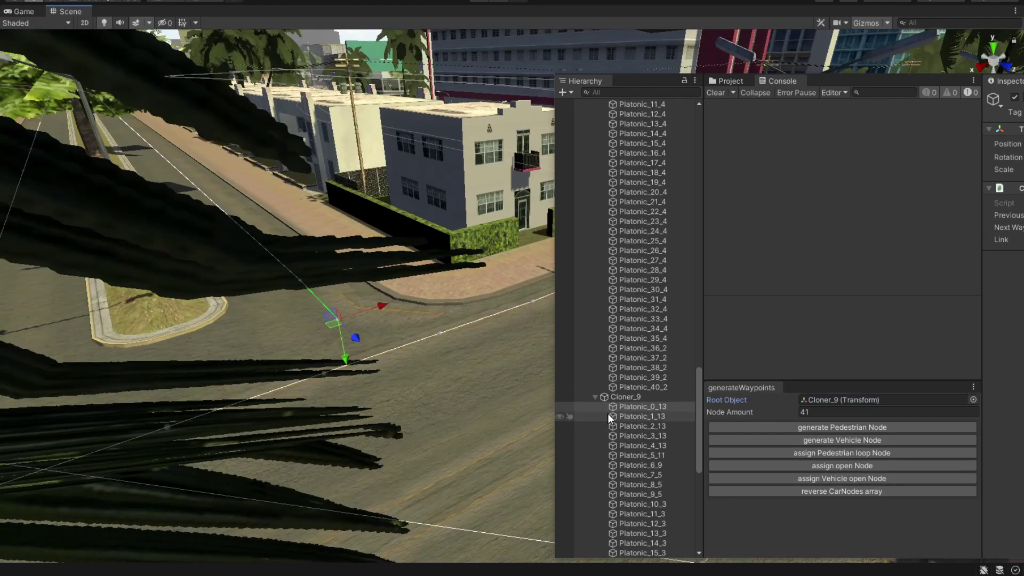
Set the Link of Platonic_36_5 on the far lane to Cloner_9's start node Platonic_0_13
{"action": "left_click_drag", "start_coordinate": [648, 81], "coordinate": [648, 69]}
{"action": "scroll", "coordinate": [321, 320], "scroll_direction": "up", "scroll_amount": 3}
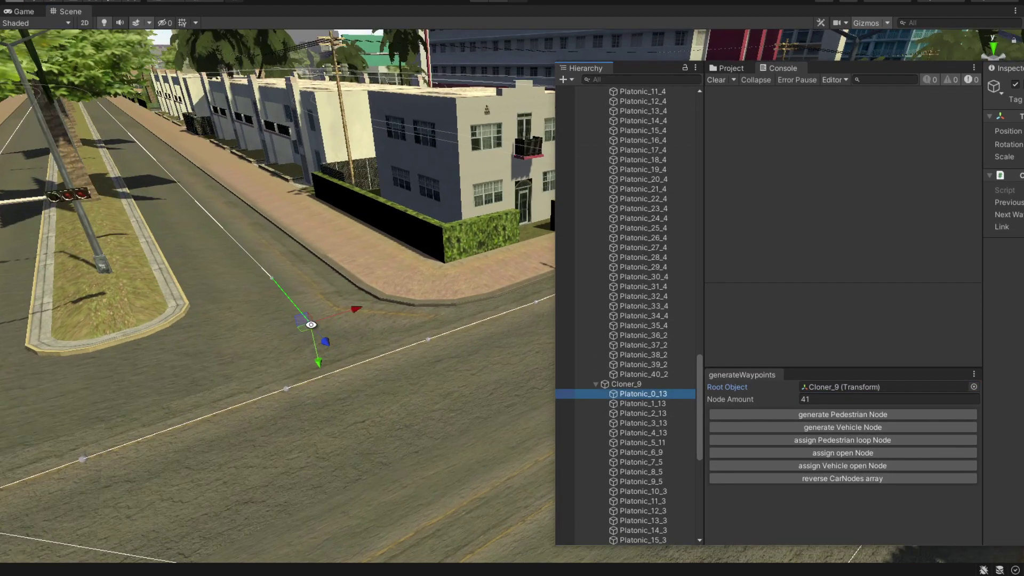
{"action": "left_click_drag", "start_coordinate": [347, 309], "coordinate": [252, 304], "text": "alt"}
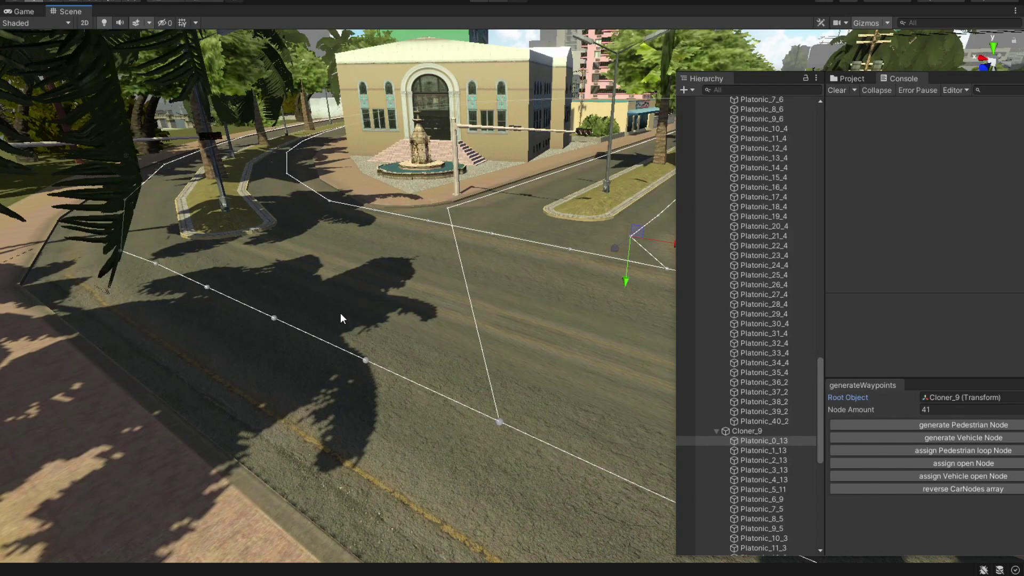
{"action": "left_click_drag", "start_coordinate": [367, 338], "coordinate": [306, 340], "text": "alt"}
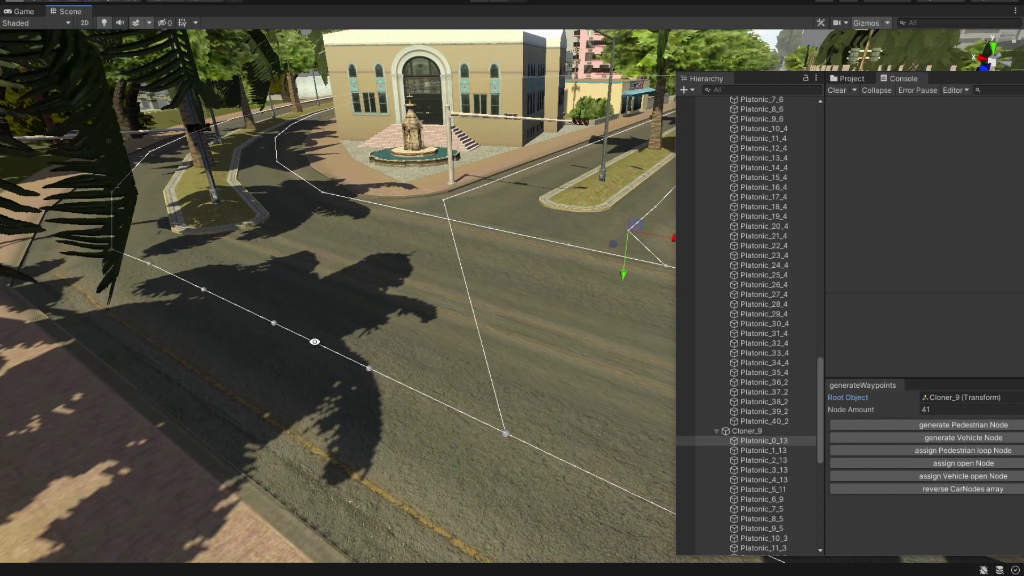
{"action": "left_click", "coordinate": [273, 323]}
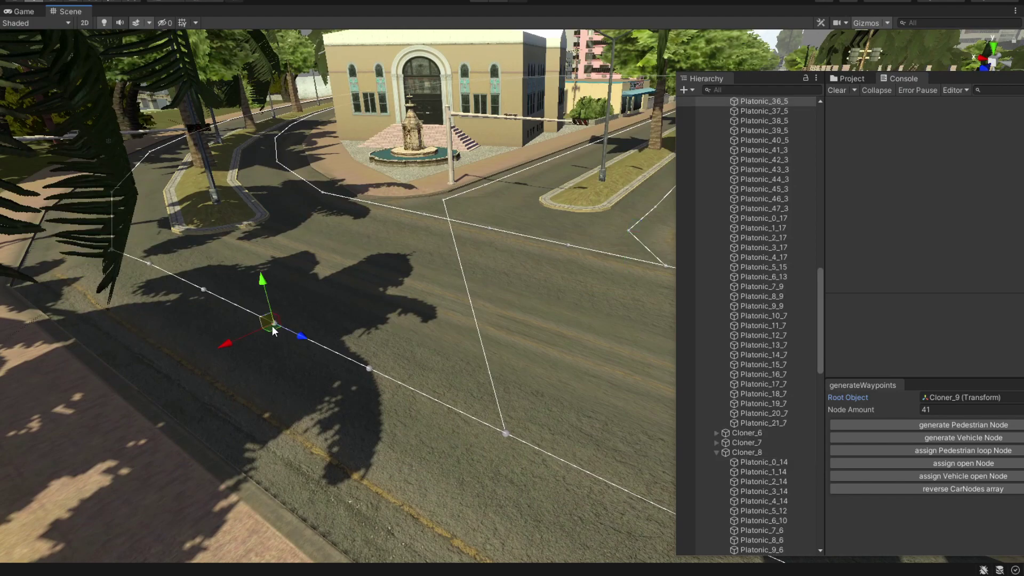
{"action": "left_click_drag", "start_coordinate": [763, 78], "coordinate": [381, 121]}
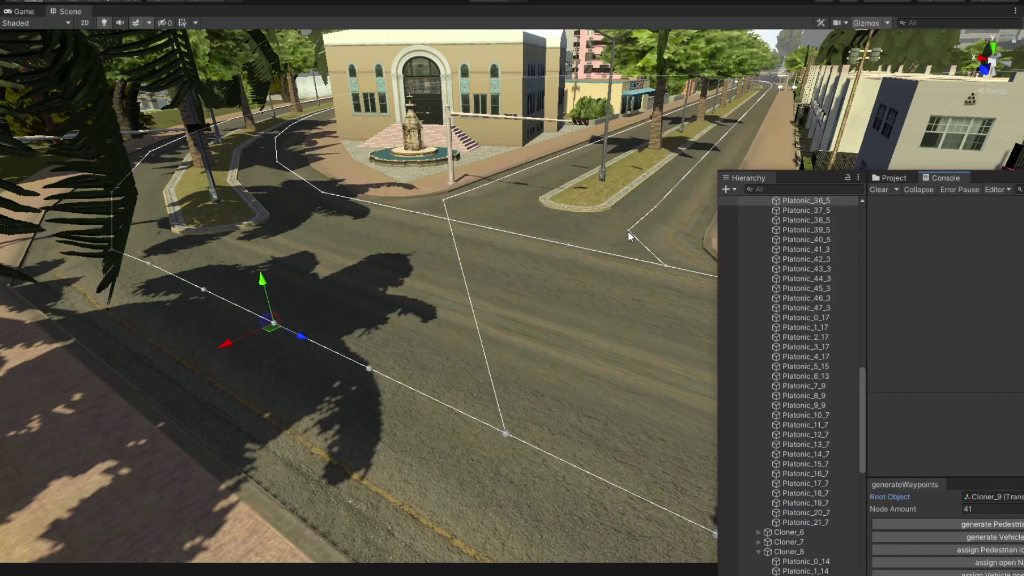
{"action": "left_click", "coordinate": [628, 232]}
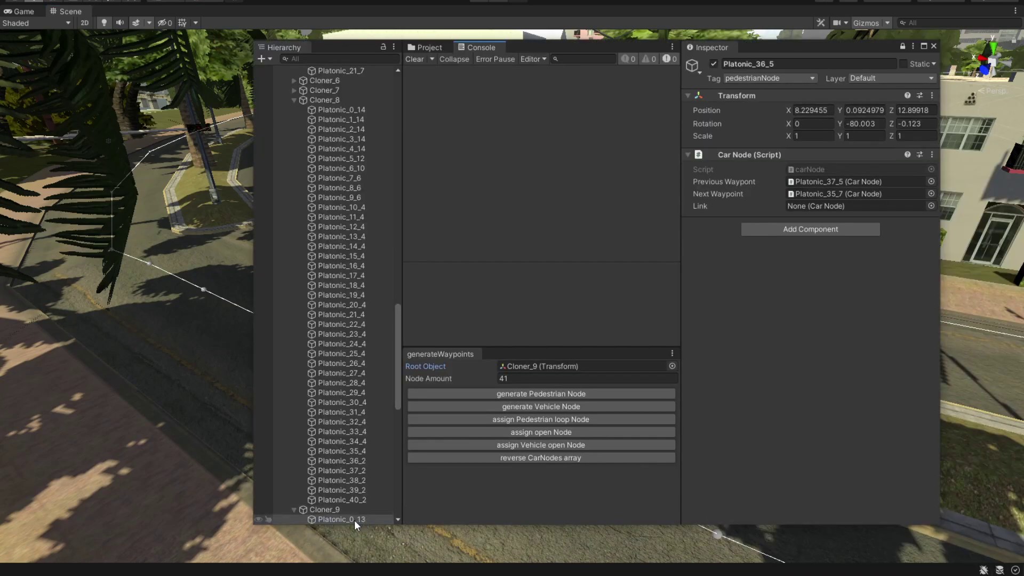
{"action": "left_click_drag", "start_coordinate": [355, 521], "coordinate": [793, 330]}
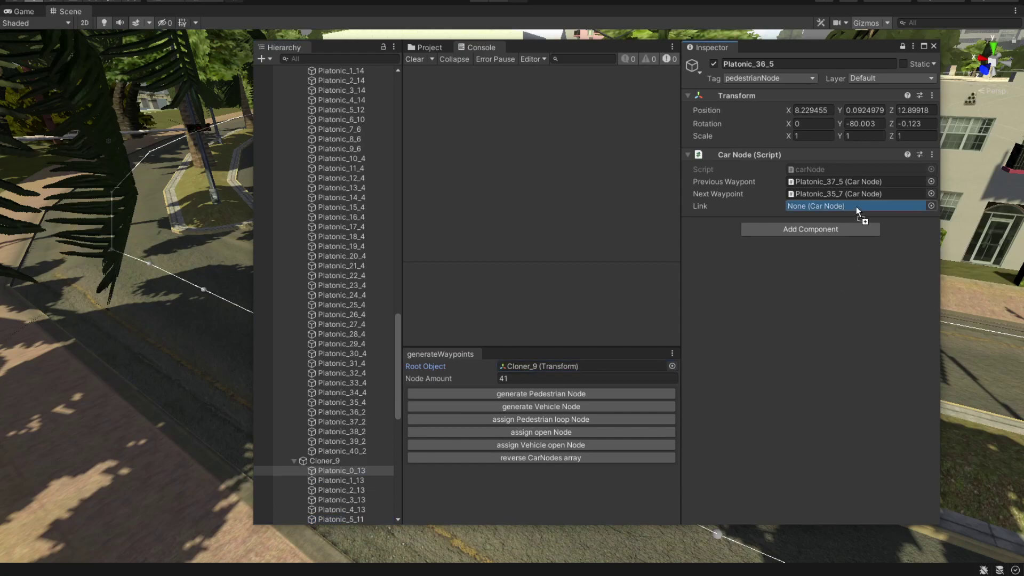
{"action": "left_click_drag", "start_coordinate": [856, 207], "coordinate": [856, 206]}
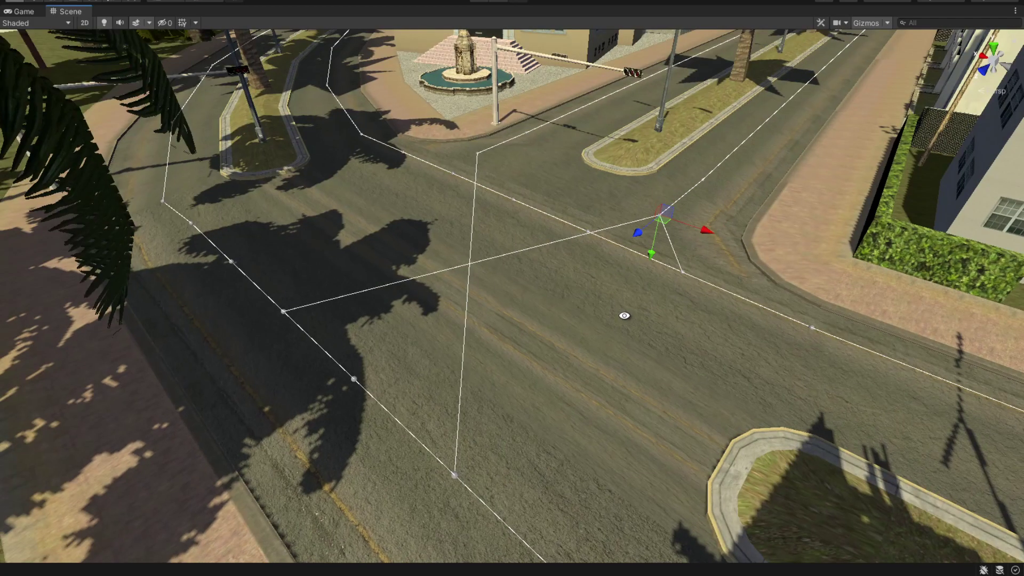
Move the camera along the palm-lined road toward the intersection by the fountain building
{"action": "left_click_drag", "start_coordinate": [623, 315], "coordinate": [357, 295], "text": "alt"}
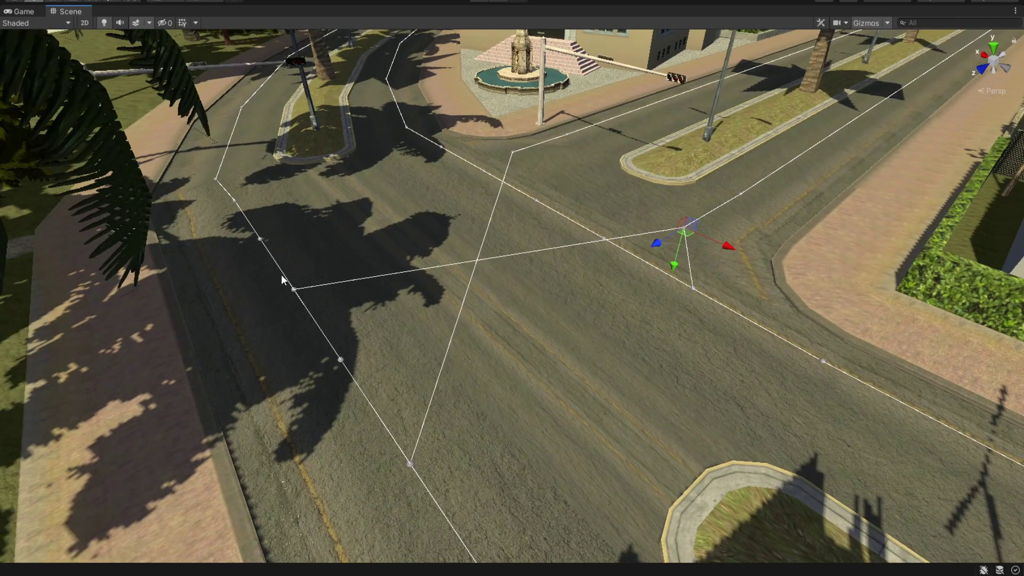
{"action": "left_click_drag", "start_coordinate": [281, 274], "coordinate": [368, 268], "text": "alt"}
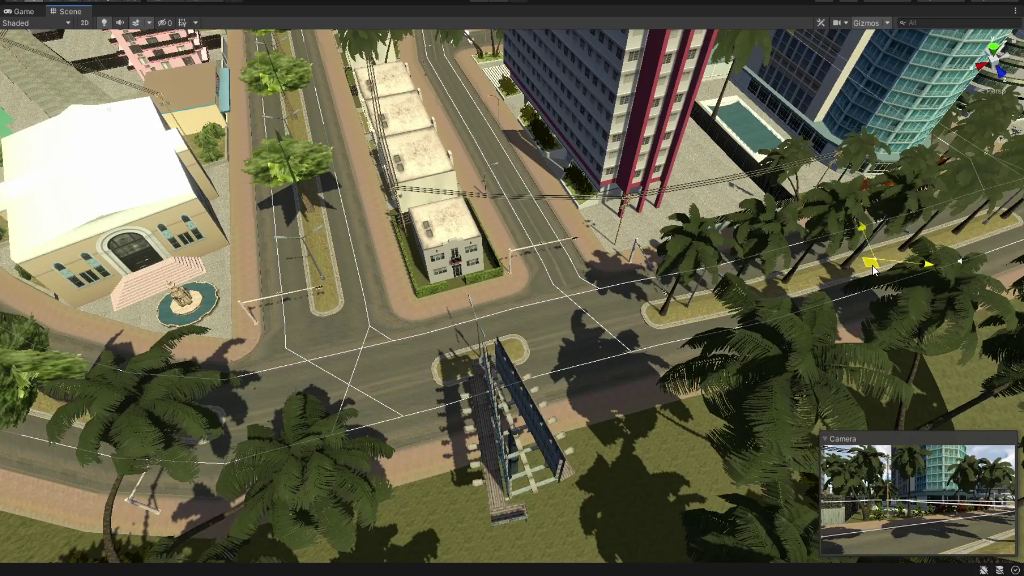
{"action": "left_click_drag", "start_coordinate": [597, 405], "coordinate": [138, 501]}
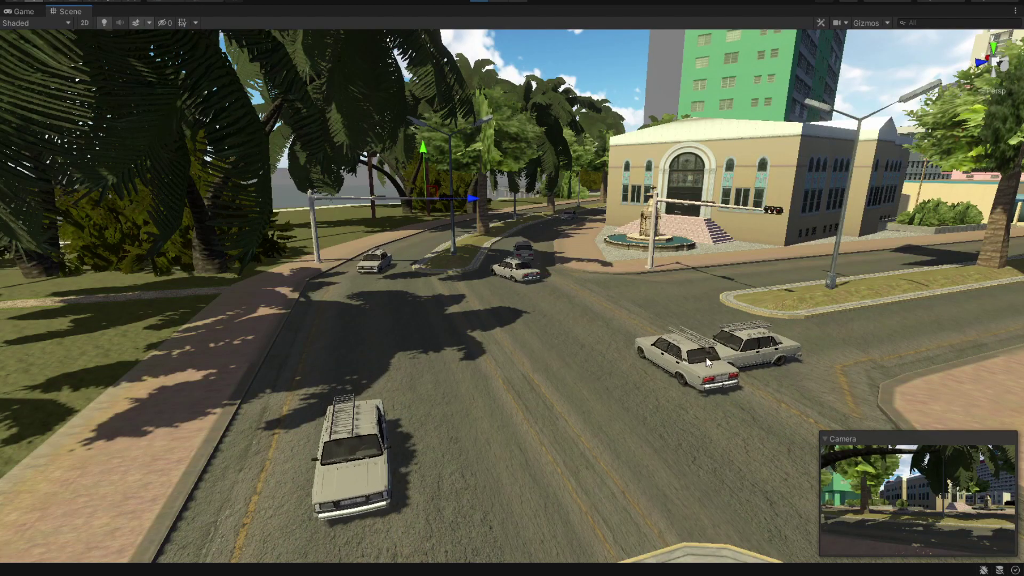
Watch the cars drive through the intersection and follow how they turn between the connected paths
{"action": "right_click_drag", "start_coordinate": [705, 354], "coordinate": [684, 348]}
{"action": "left_click_drag", "start_coordinate": [684, 348], "coordinate": [665, 352], "text": "alt"}
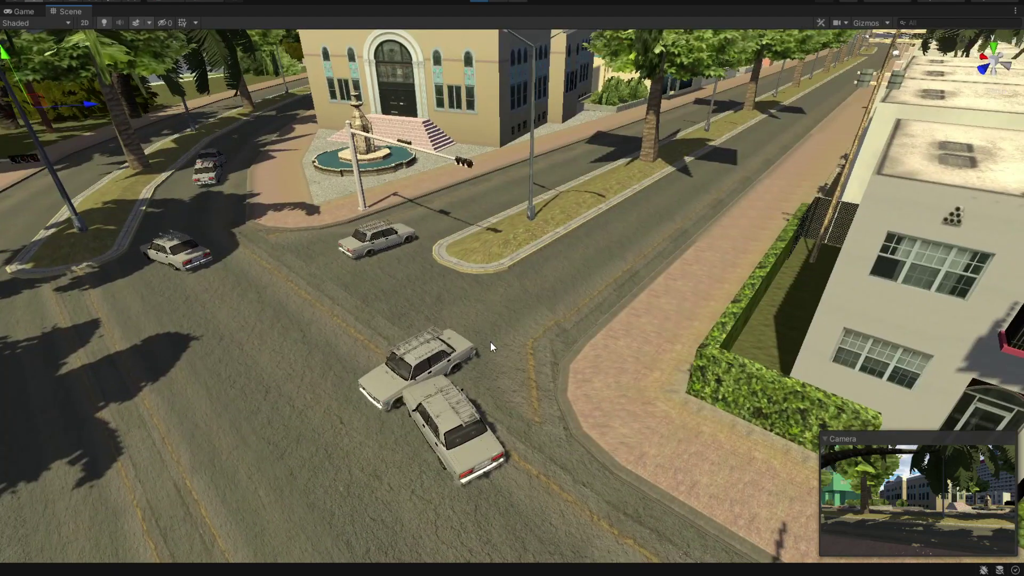
{"action": "left_click_drag", "start_coordinate": [457, 340], "coordinate": [560, 270], "text": "alt"}
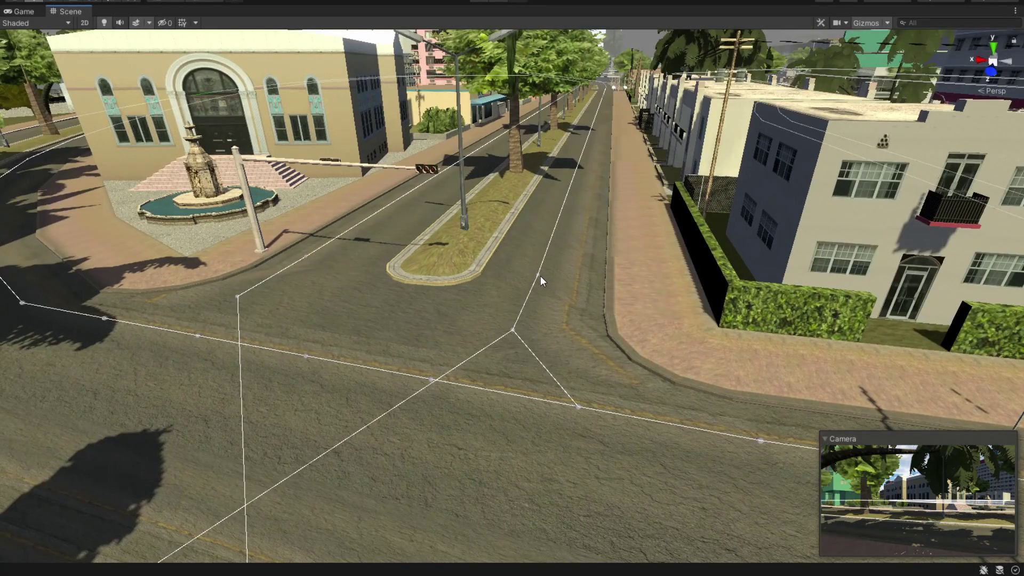
Select all of Cloner_9's nodes from Platonic_0_13 to Platonic_40, turn them to face the opposite way along the road, and check the start node's orientation
{"action": "left_click", "coordinate": [538, 274]}
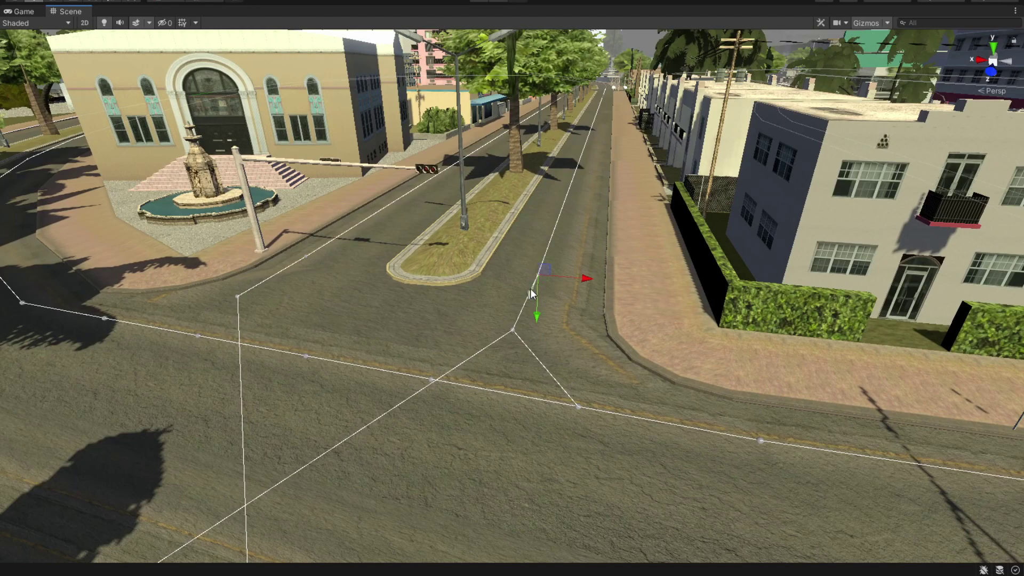
{"action": "left_click_drag", "start_coordinate": [529, 290], "coordinate": [543, 273], "text": "alt"}
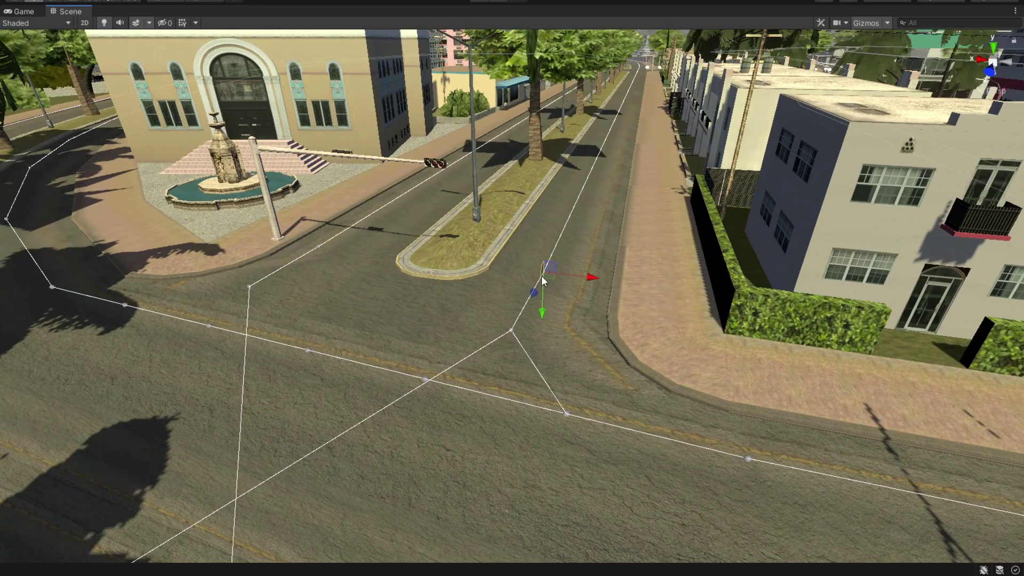
{"action": "left_click", "coordinate": [320, 248]}
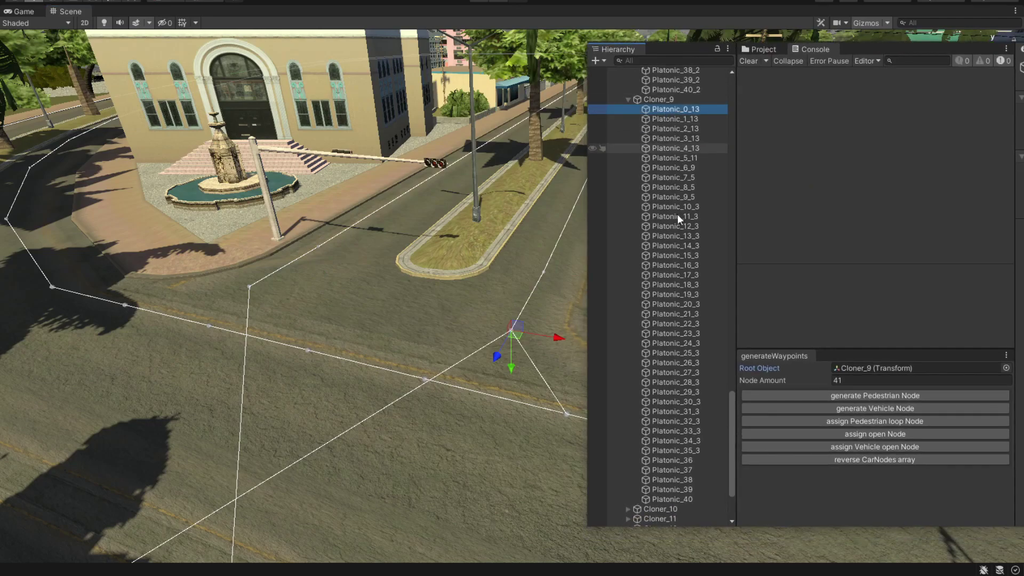
{"action": "scroll", "coordinate": [683, 321], "scroll_direction": "down", "scroll_amount": 3}
{"action": "left_click", "coordinate": [686, 401], "text": "shift"}
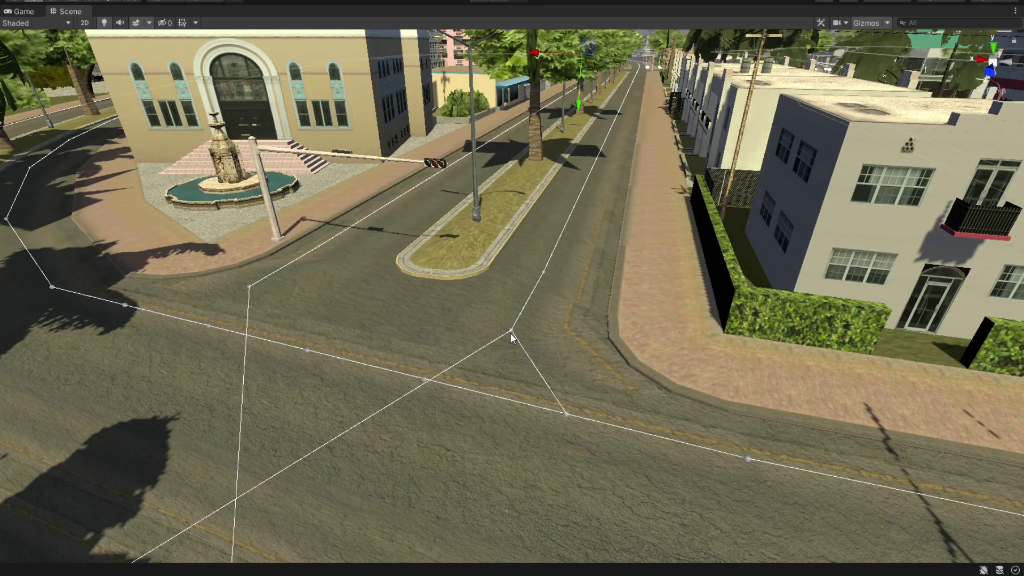
{"action": "left_click", "coordinate": [511, 331]}
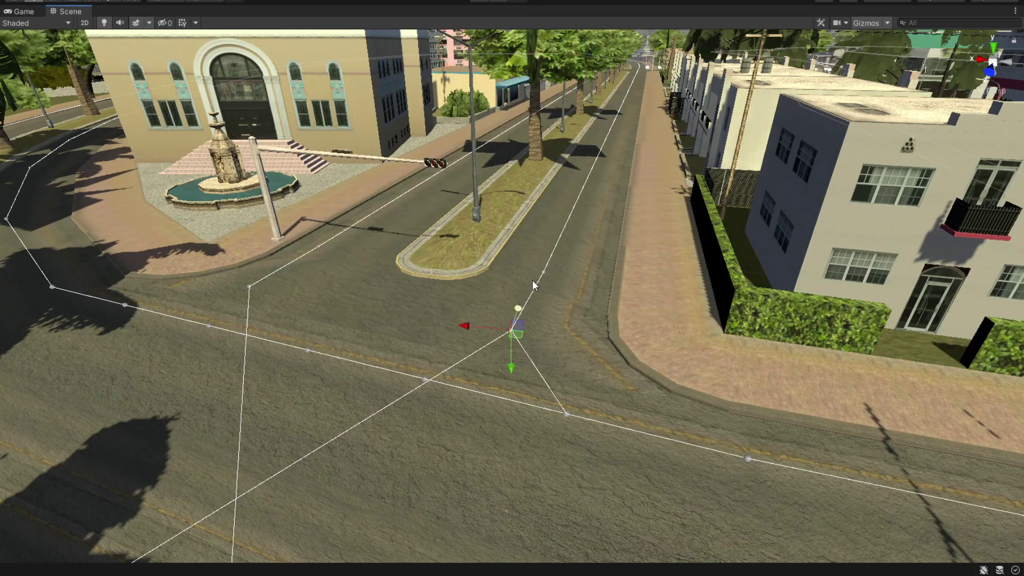
Examine the running traffic at the fountain intersection from several angles, following how cars turn onto the connected paths
{"action": "left_click_drag", "start_coordinate": [613, 253], "coordinate": [491, 342], "text": "alt"}
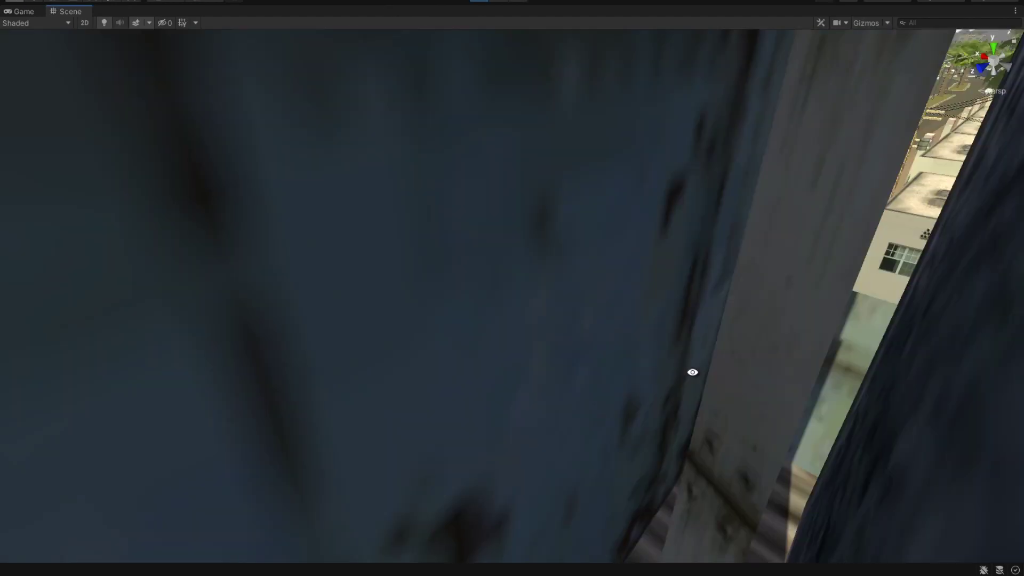
{"action": "left_click_drag", "start_coordinate": [692, 372], "coordinate": [610, 390], "text": "alt"}
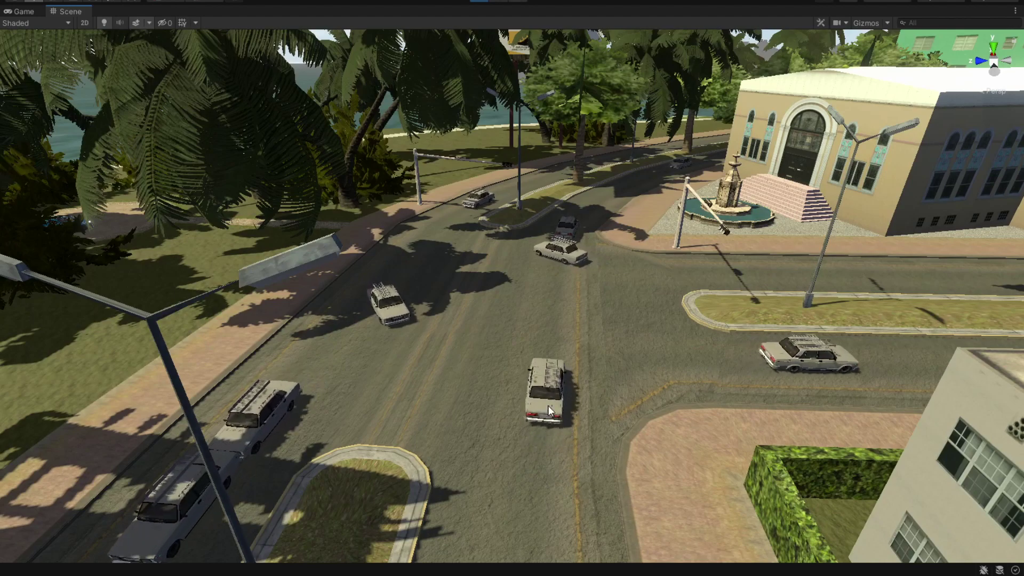
{"action": "scroll", "coordinate": [571, 364], "scroll_direction": "up", "scroll_amount": 2}
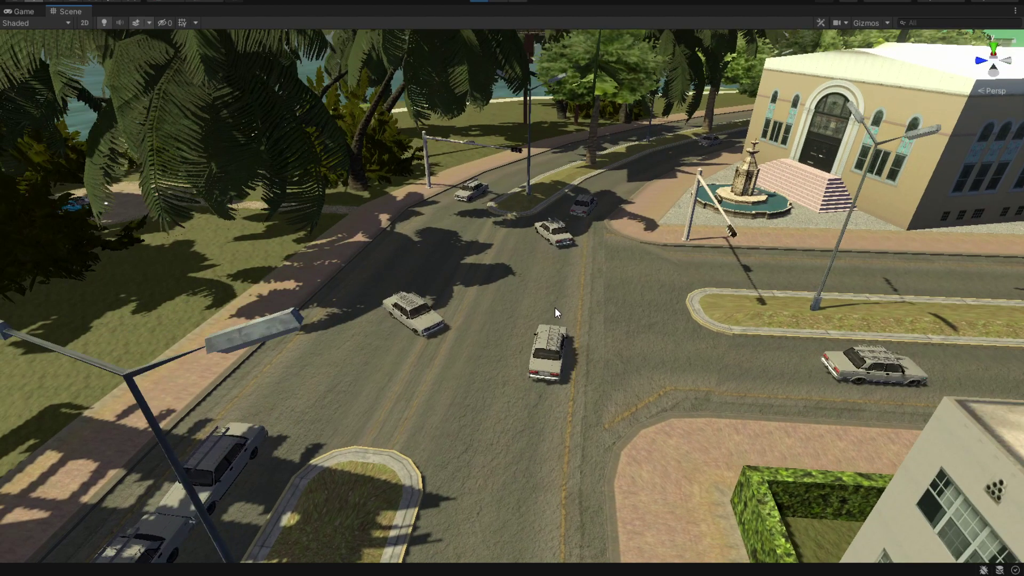
{"action": "left_click_drag", "start_coordinate": [565, 344], "coordinate": [642, 329], "text": "alt"}
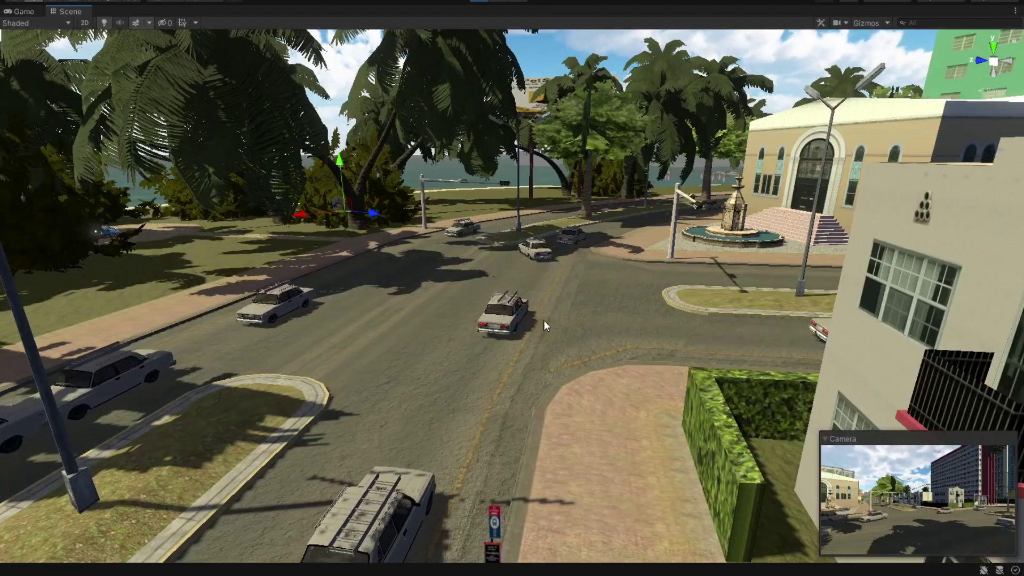
{"action": "left_click_drag", "start_coordinate": [544, 322], "coordinate": [401, 341], "text": "alt"}
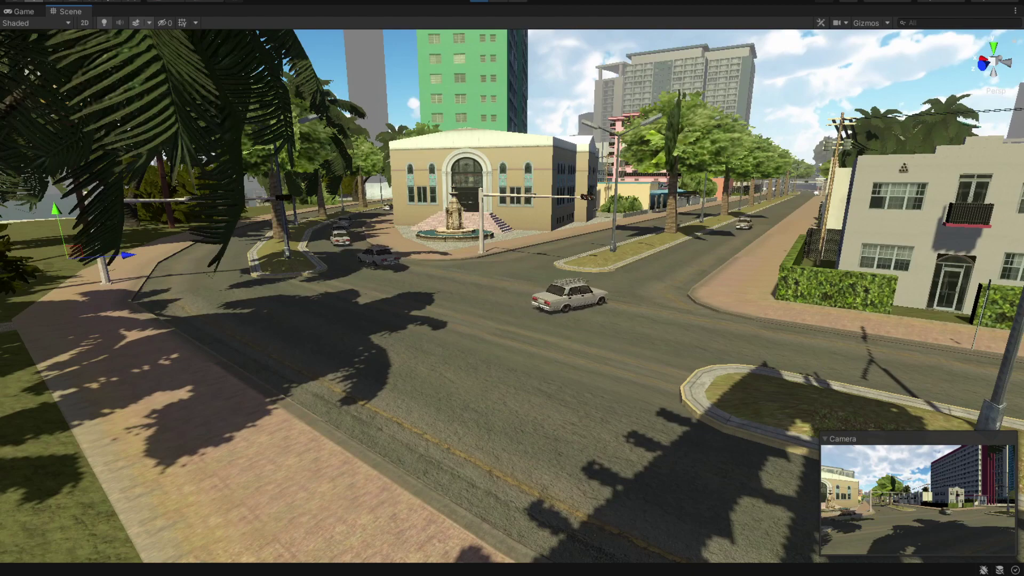